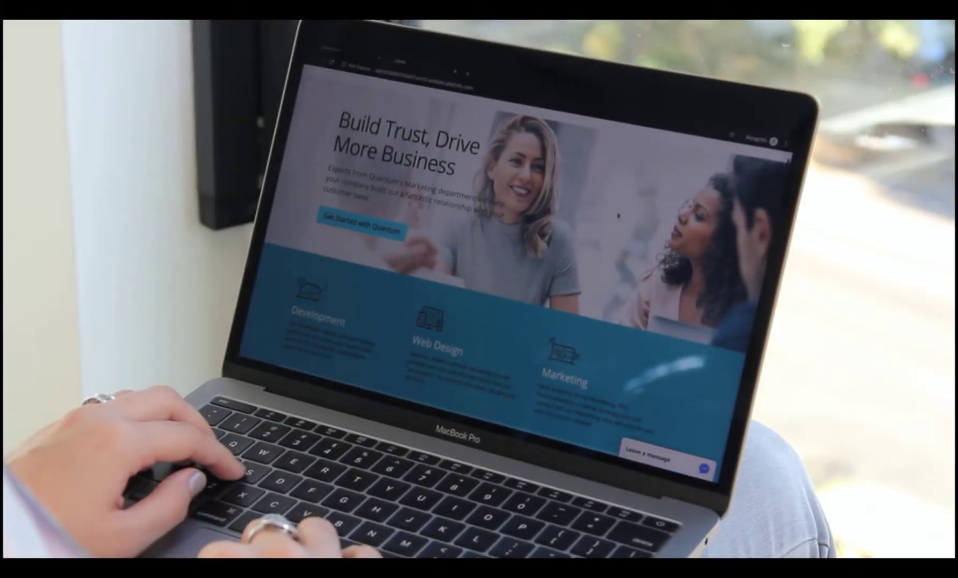
Step: Scroll down the Quantum home page and go to the Marketing page from the footer
scroll(617, 216, down, 5)
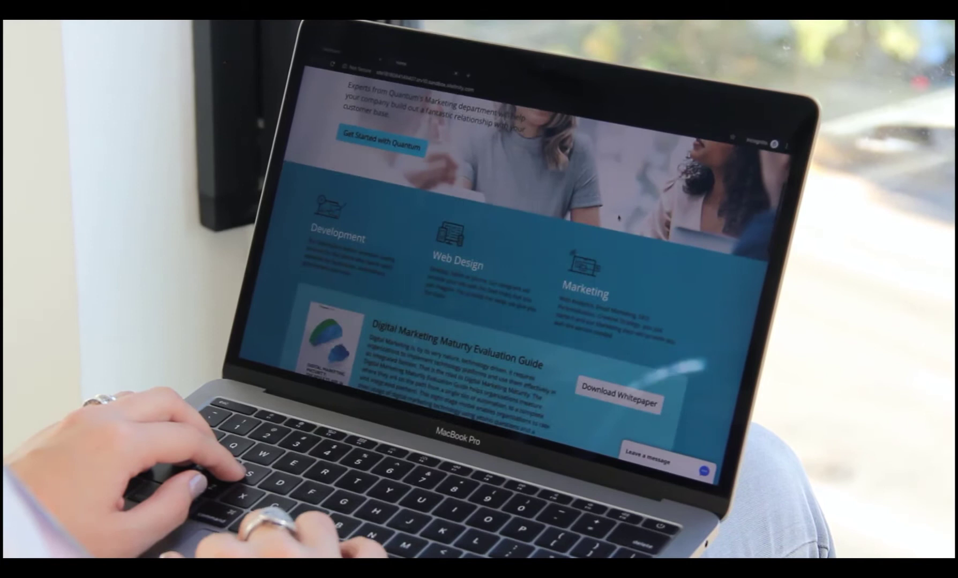
scroll(618, 217, down, 5)
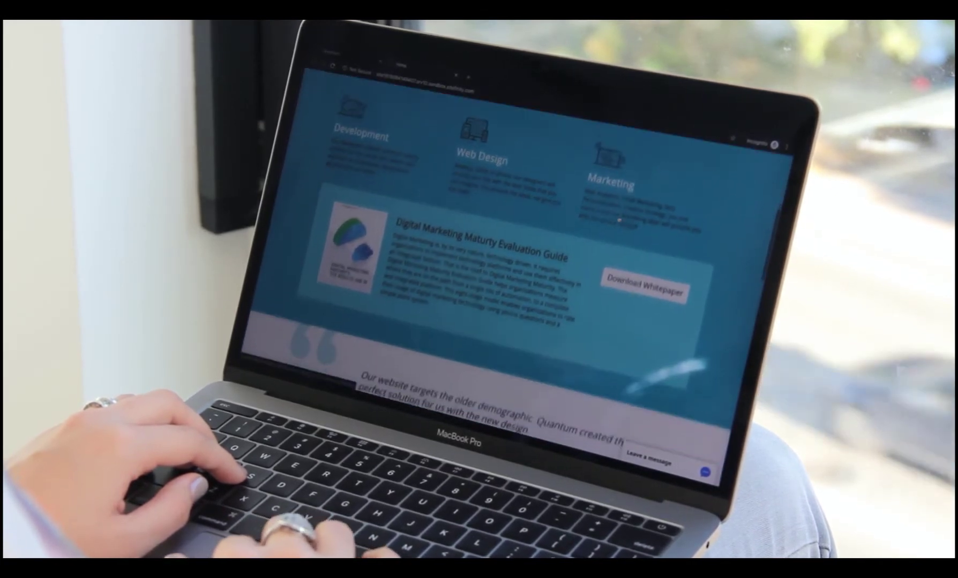
scroll(619, 221, down, 5)
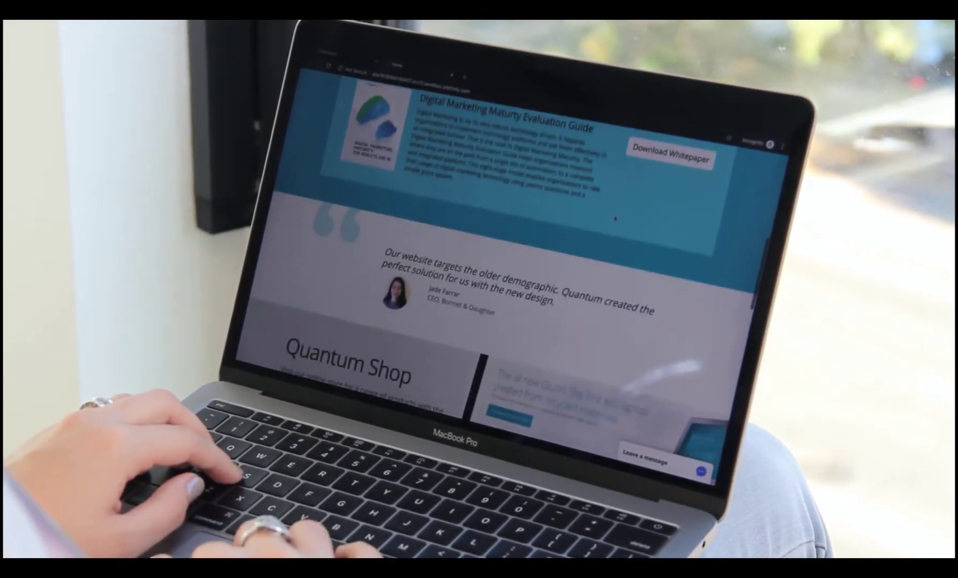
scroll(616, 217, down, 5)
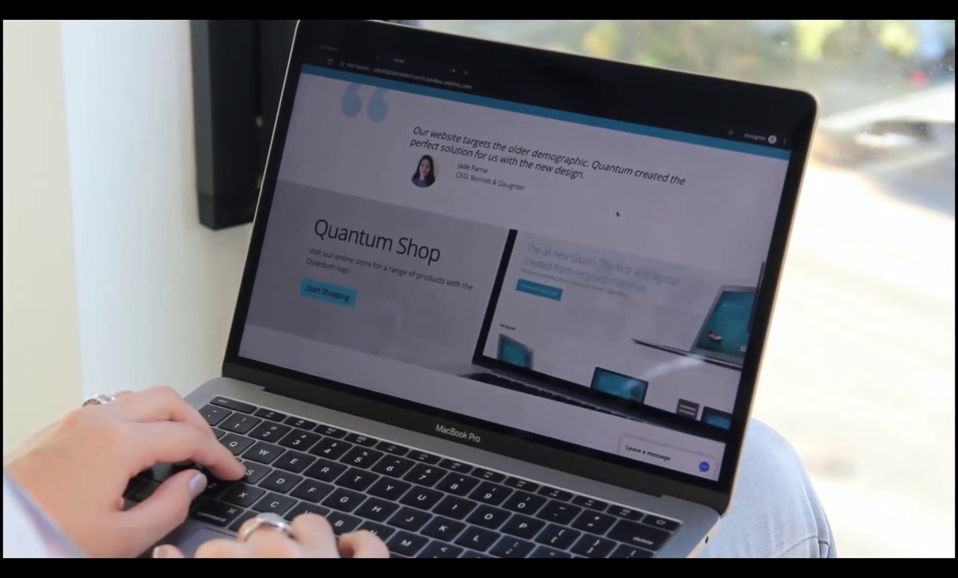
scroll(617, 214, down, 5)
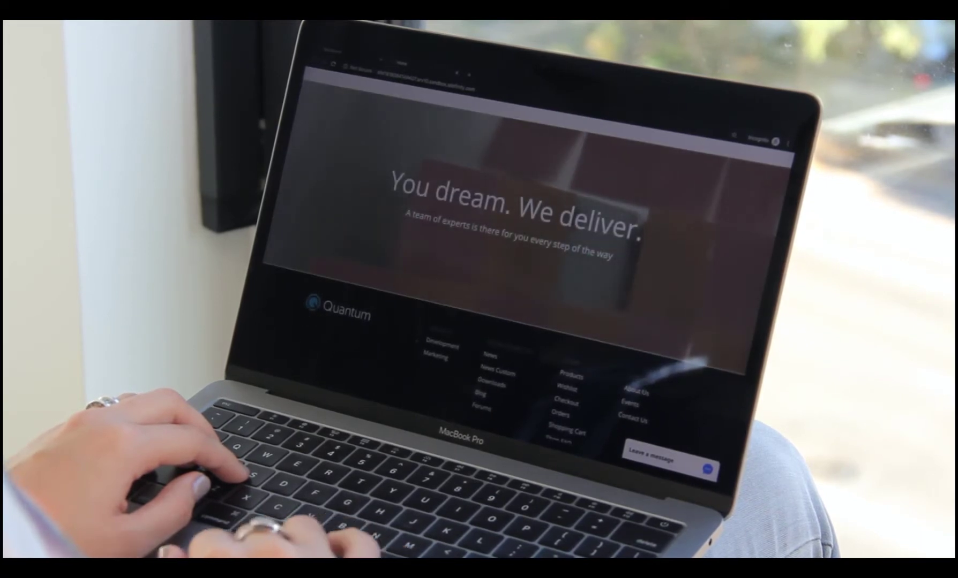
click(442, 357)
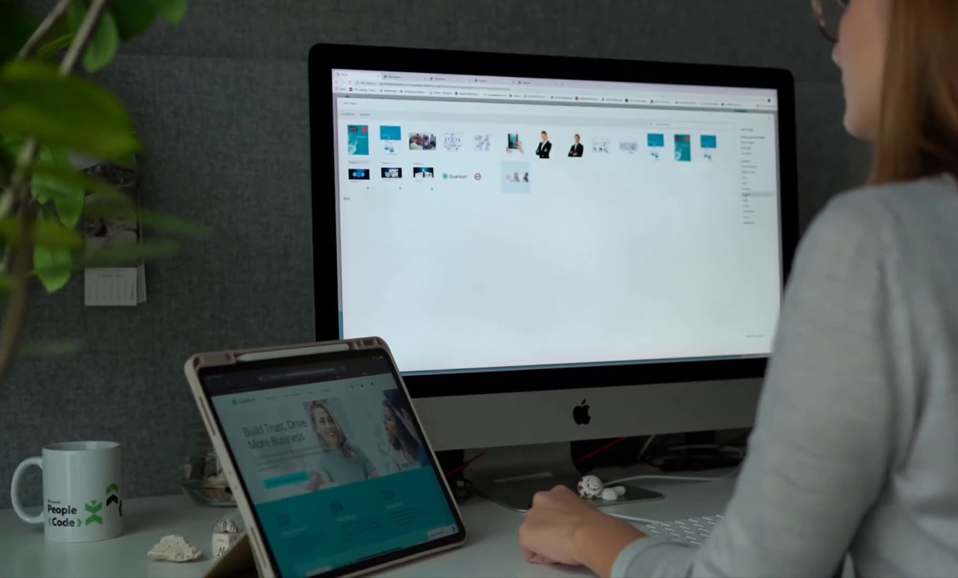
Step: Choose the city image from another library folder for the hero banner and save it
click(756, 195)
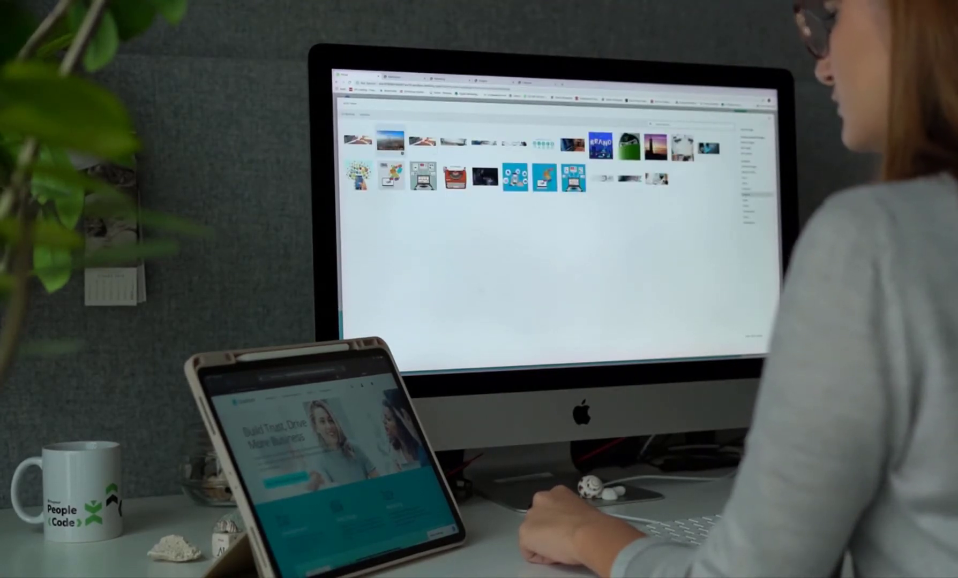
click(390, 141)
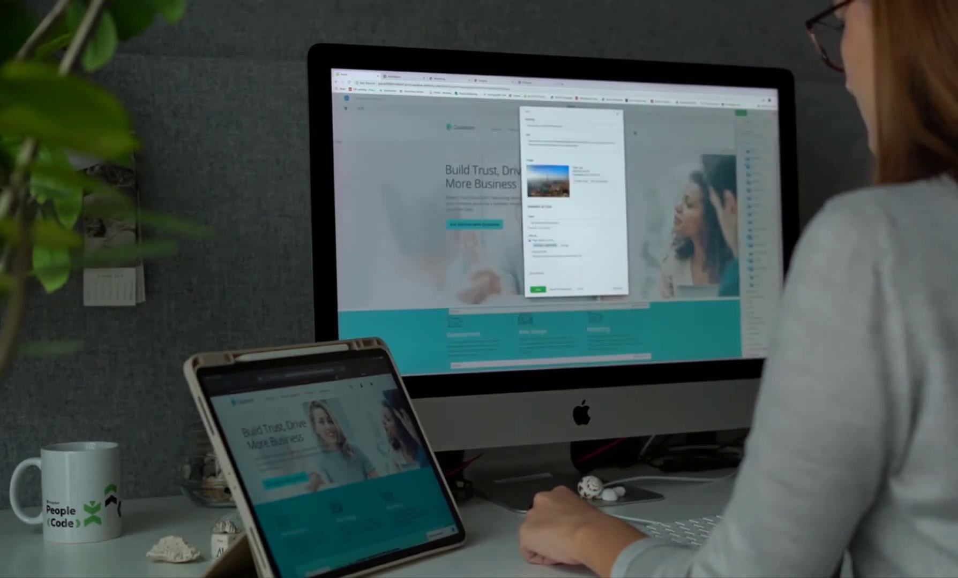
click(537, 289)
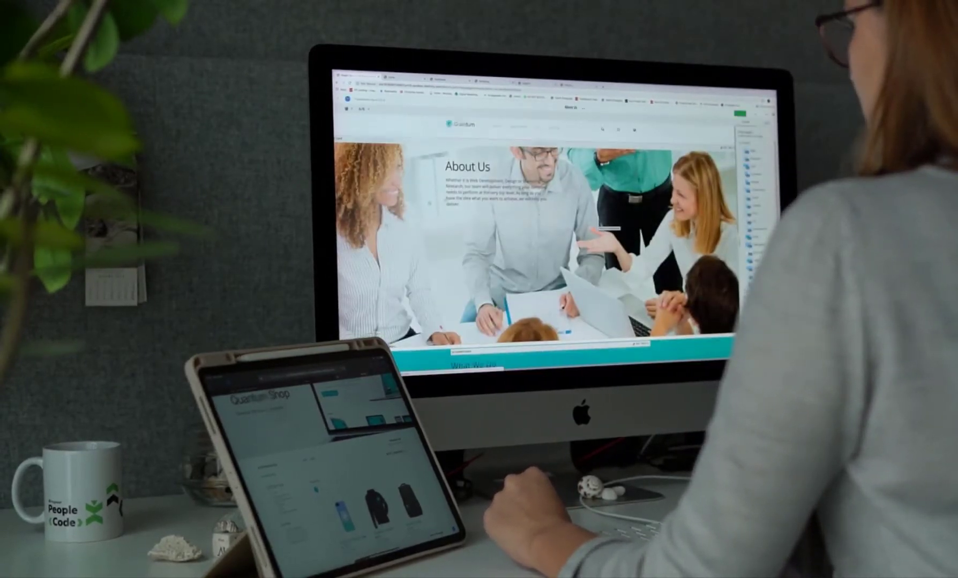
scroll(601, 225, down, 10)
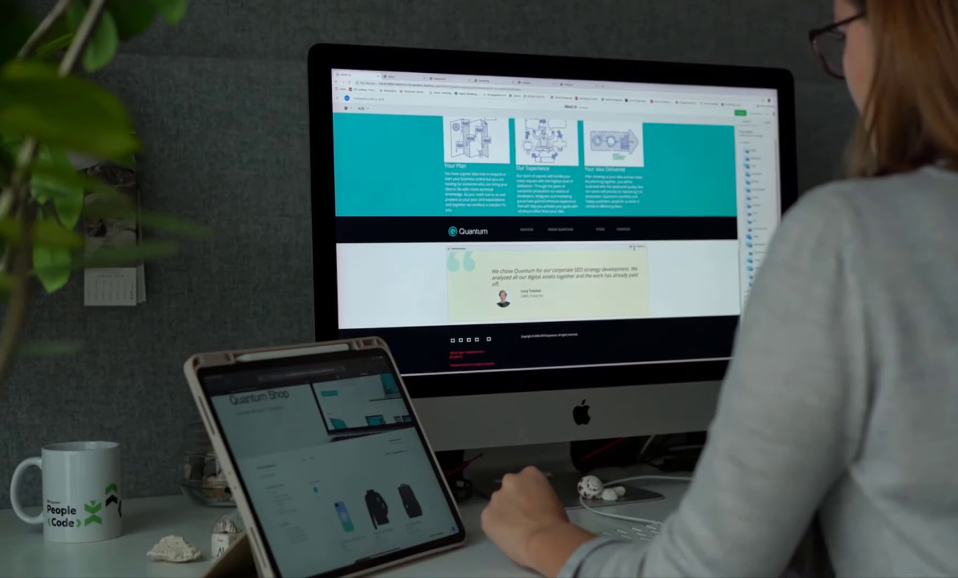
scroll(633, 247, up, 2)
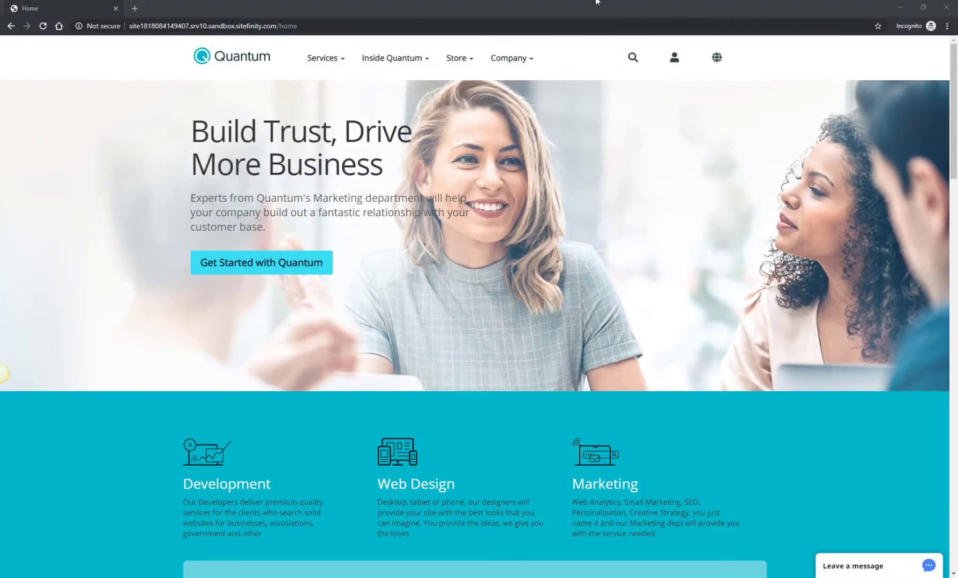
scroll(642, 159, down, 2)
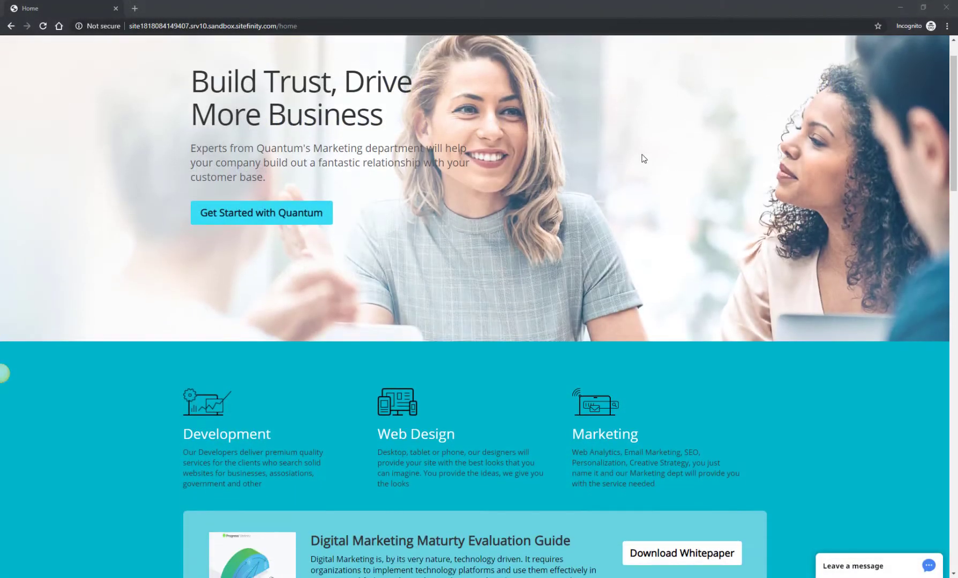
scroll(643, 158, down, 4)
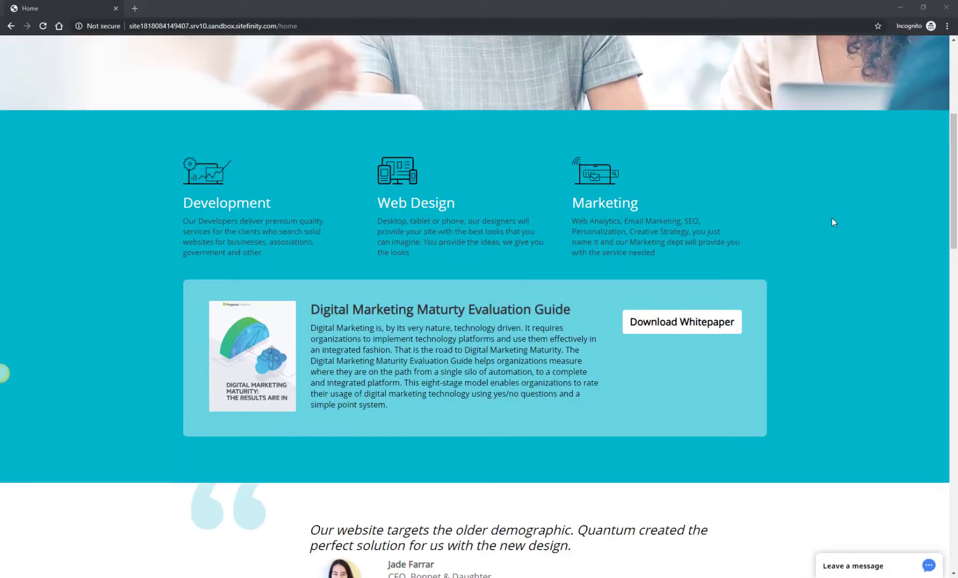
scroll(832, 221, down, 7)
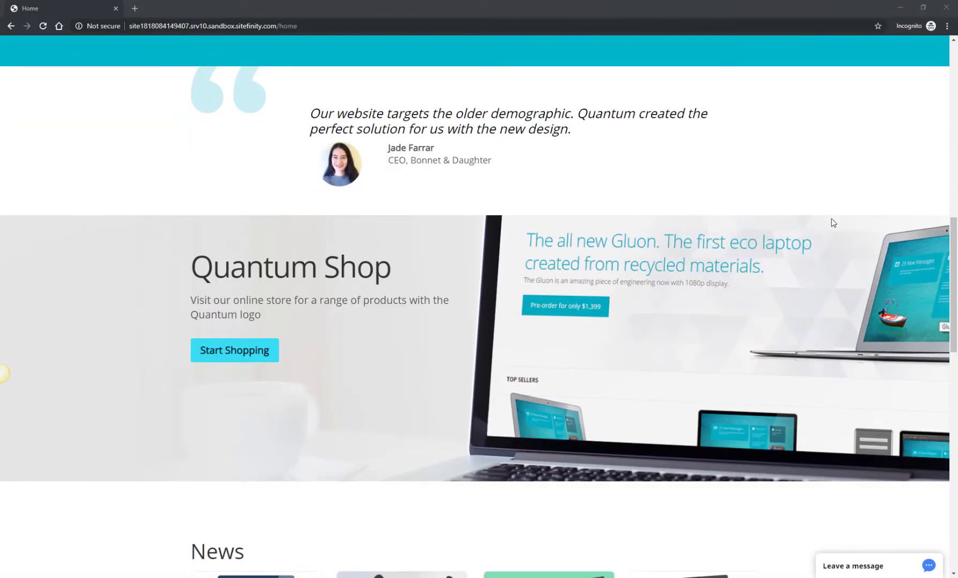
scroll(832, 219, down, 10)
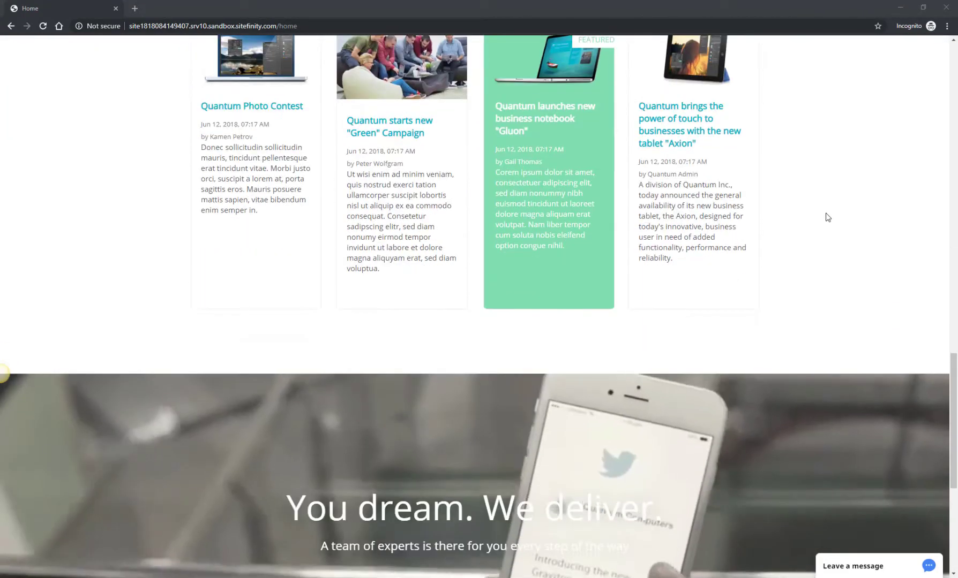
scroll(828, 217, down, 6)
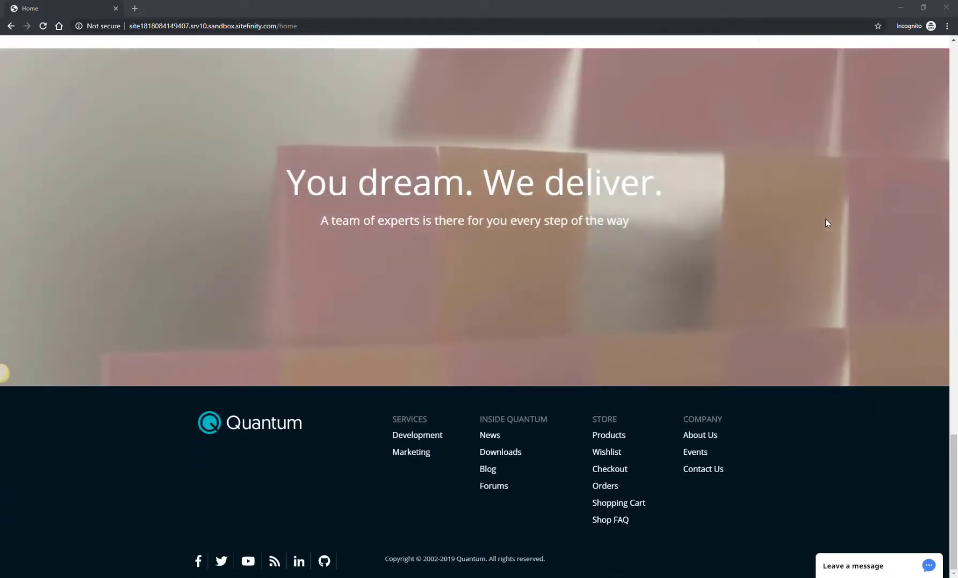
Step: Browse the About Us, Contact us and Quantum News pages through the site menus
click(714, 440)
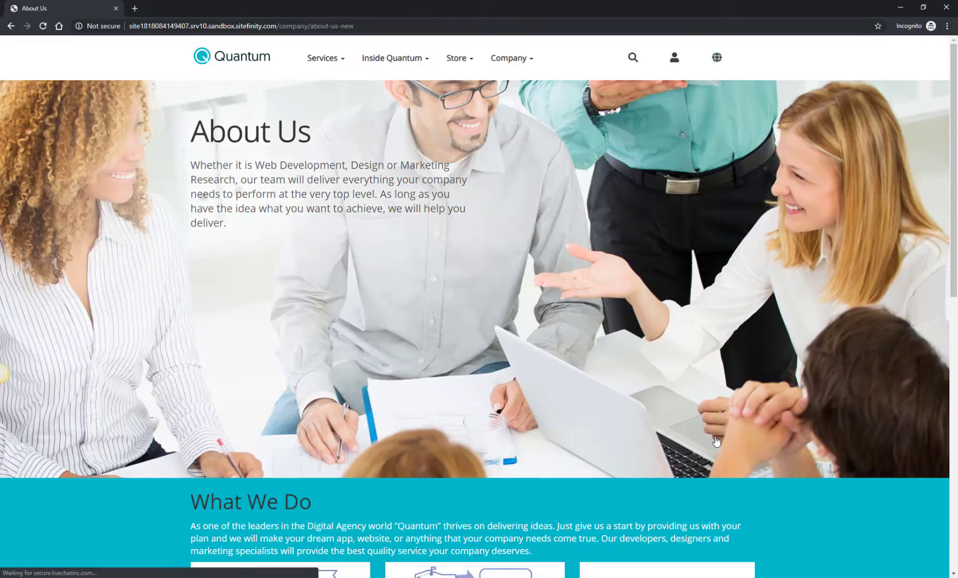
scroll(409, 283, down, 7)
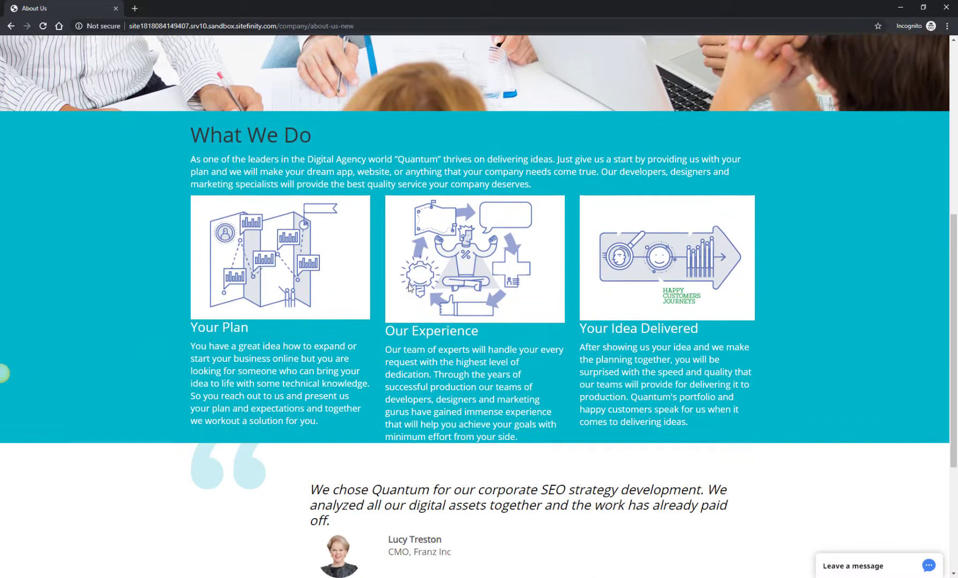
scroll(409, 288, down, 3)
scroll(486, 209, up, 10)
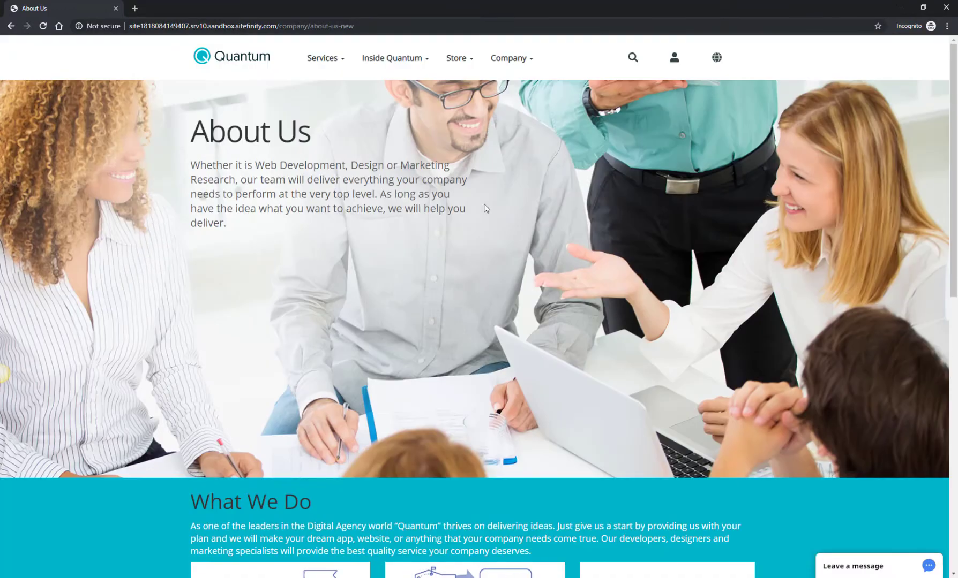
click(508, 60)
click(522, 148)
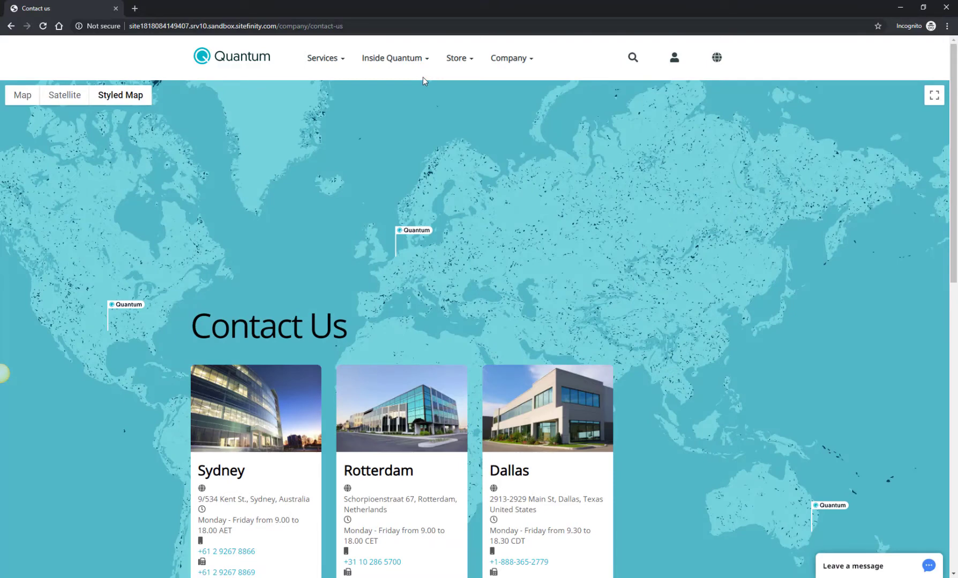
click(412, 61)
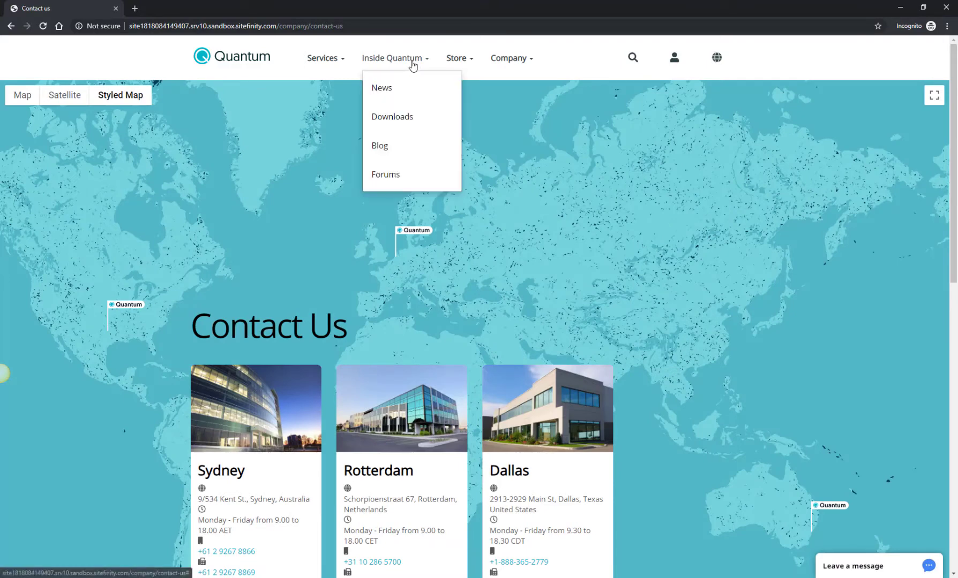
click(388, 92)
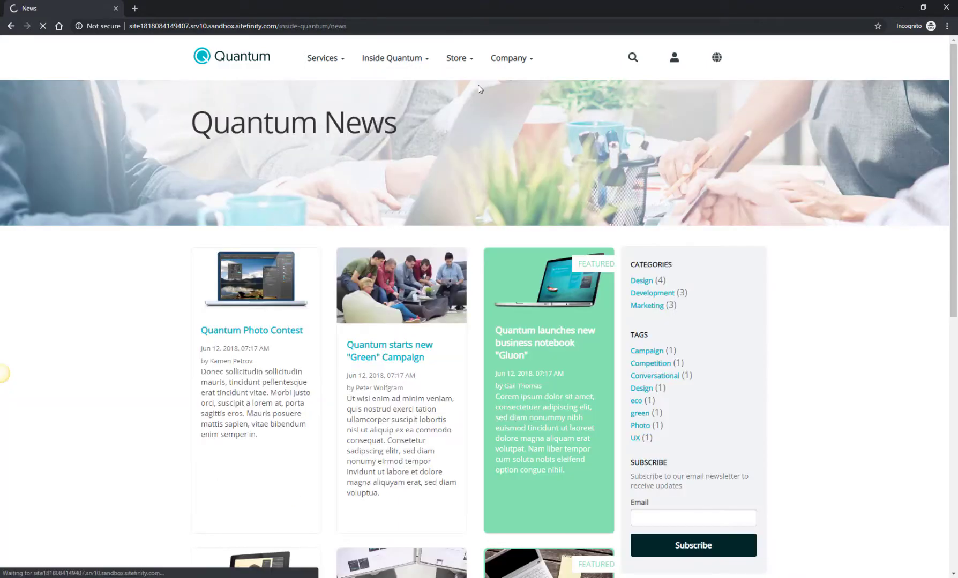
Step: Load the site's /Sitefinity backend address in the address bar
click(546, 27)
text(site1818084149407.srv10.sandbox.sitefinity.com/Sitefinity)
key(Return)
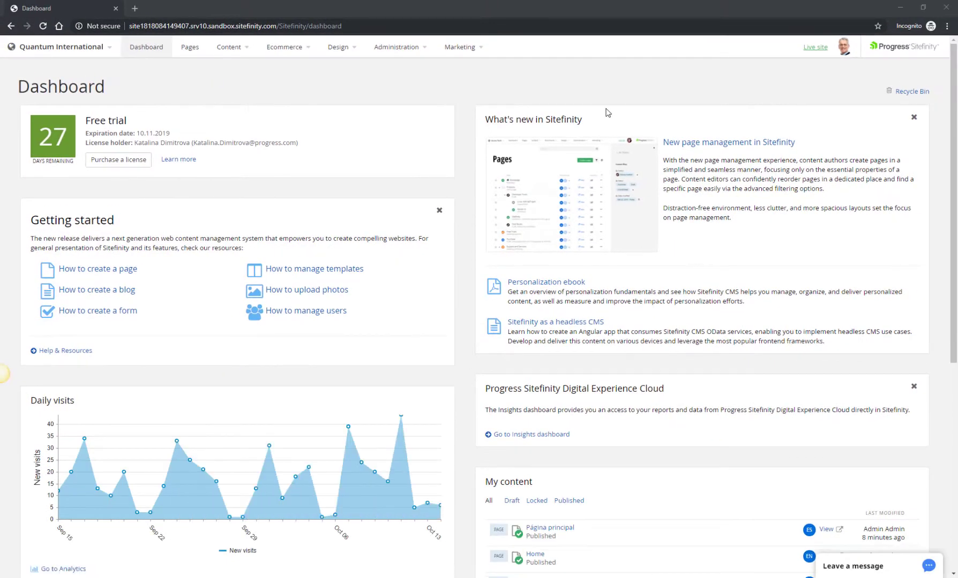
Step: Open the 'How to manage templates' guide in a new tab, view it, and return to the dashboard
scroll(388, 117, down, 7)
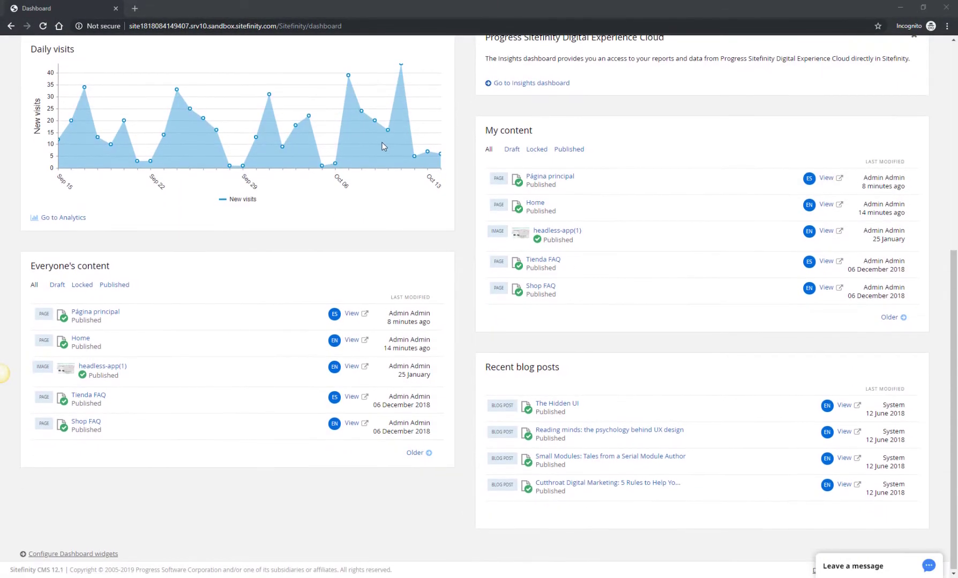
scroll(383, 146, up, 7)
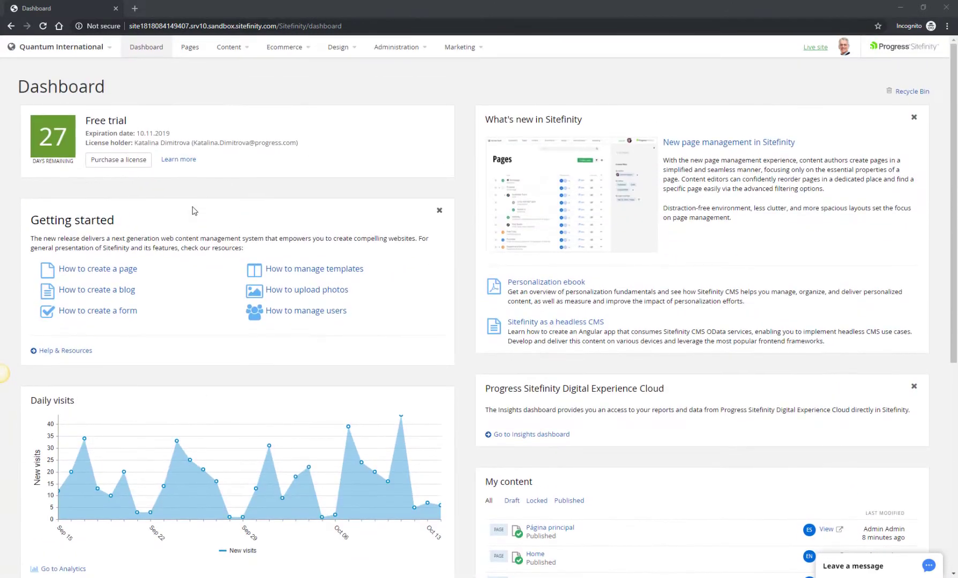
click(128, 270)
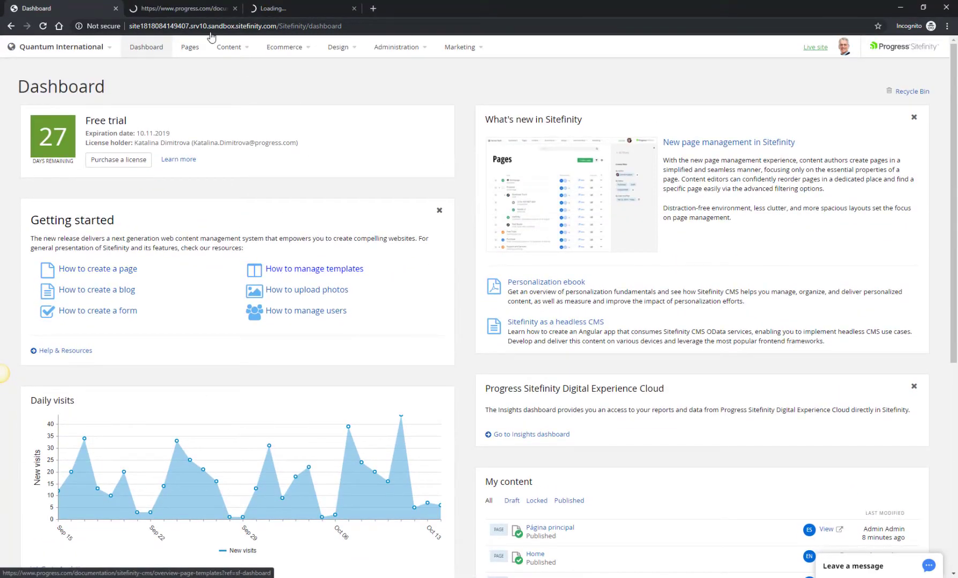
click(182, 8)
click(285, 10)
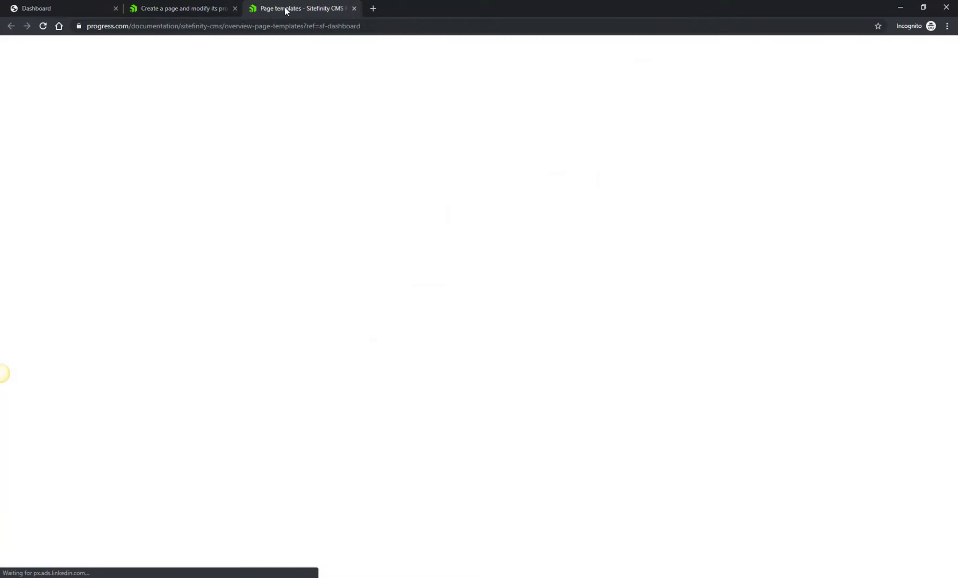
click(94, 13)
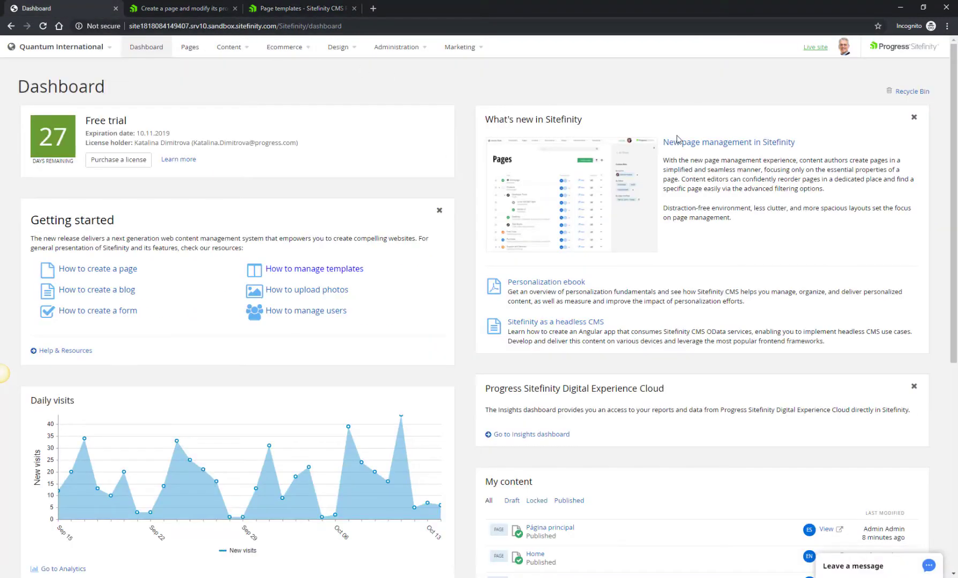
Step: Open the Personalization ebook in a new tab and scroll the dashboard down and back up
click(560, 285)
scroll(325, 321, down, 4)
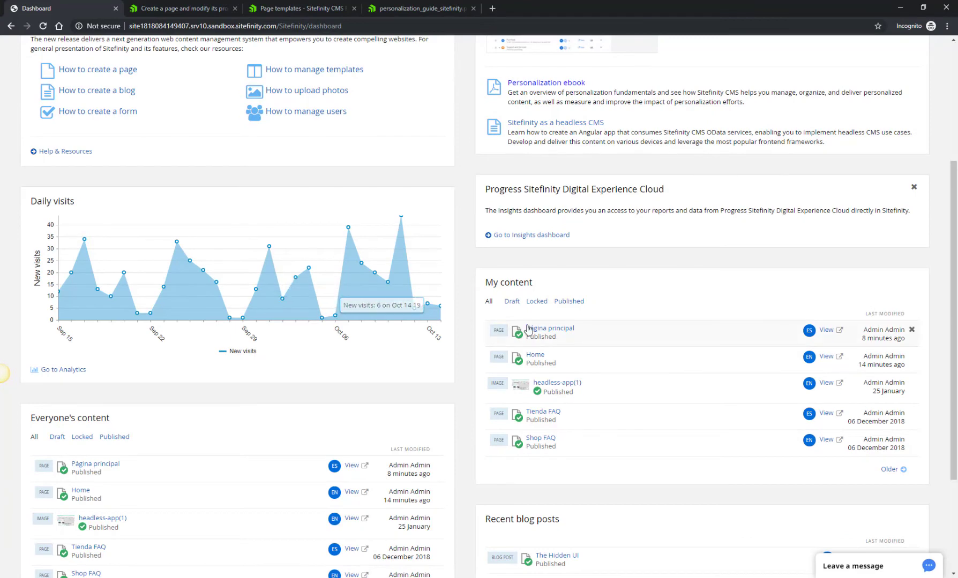
scroll(571, 442, down, 3)
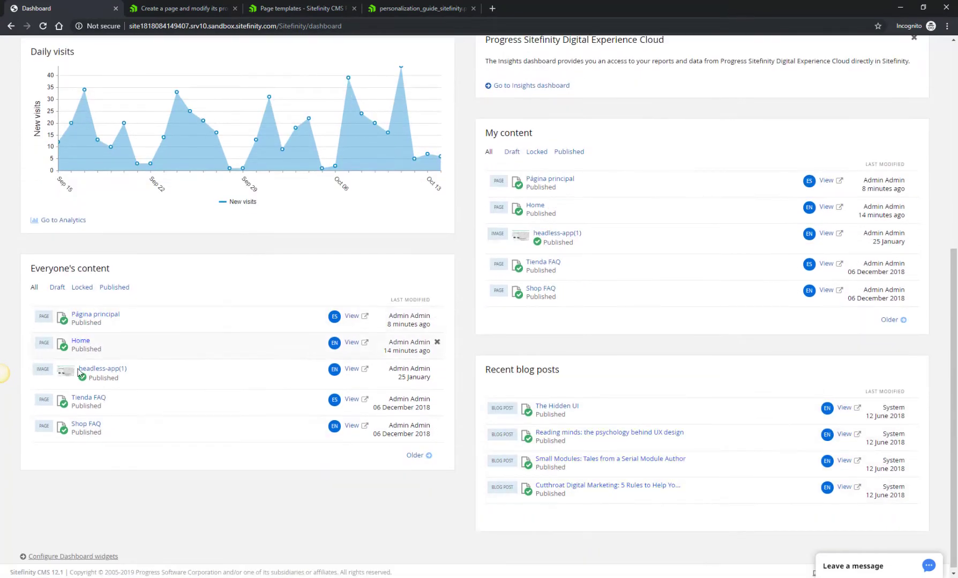
scroll(513, 364, up, 7)
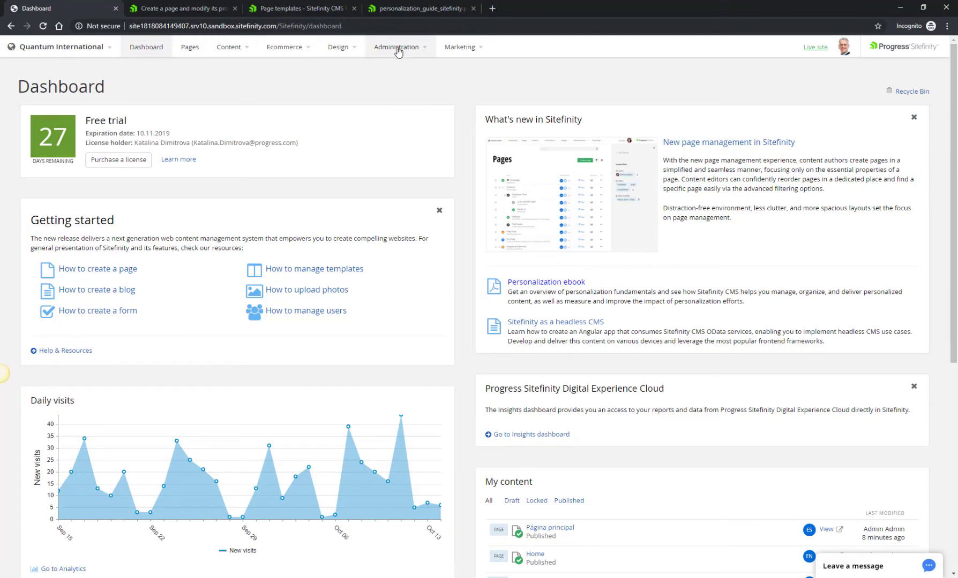
Step: Review the four-site Multisite management list in a new tab, then return to the dashboard
click(68, 50)
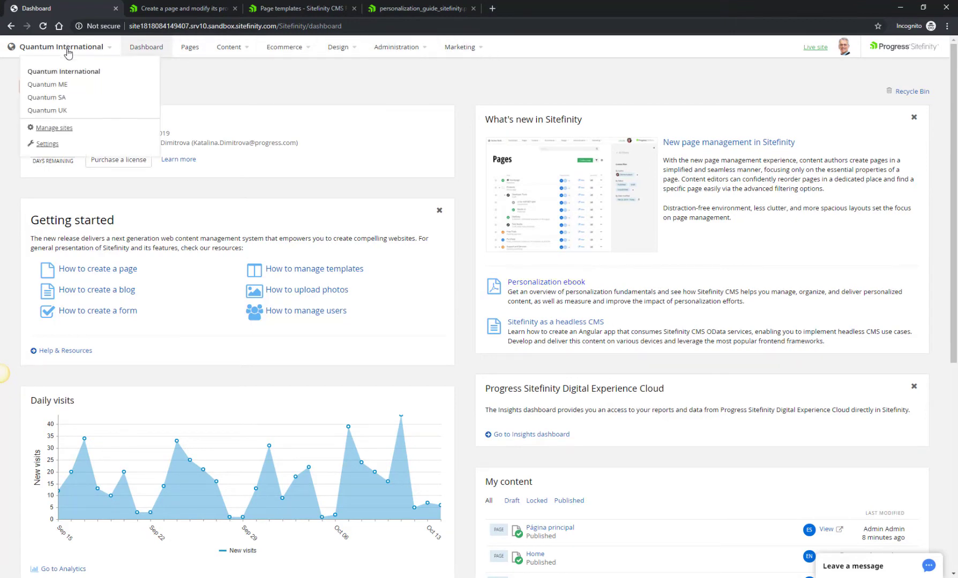
middle_click(52, 129)
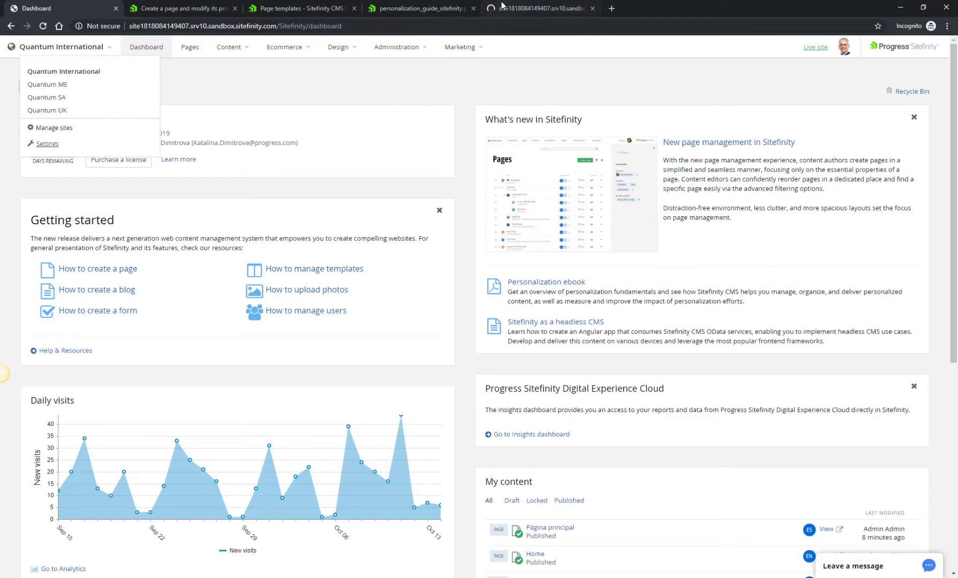
click(505, 6)
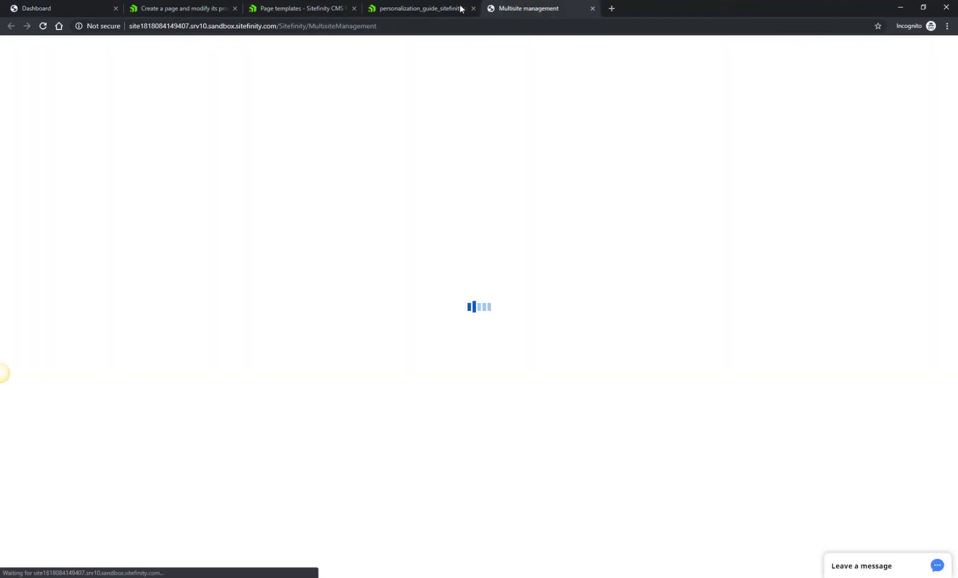
click(86, 7)
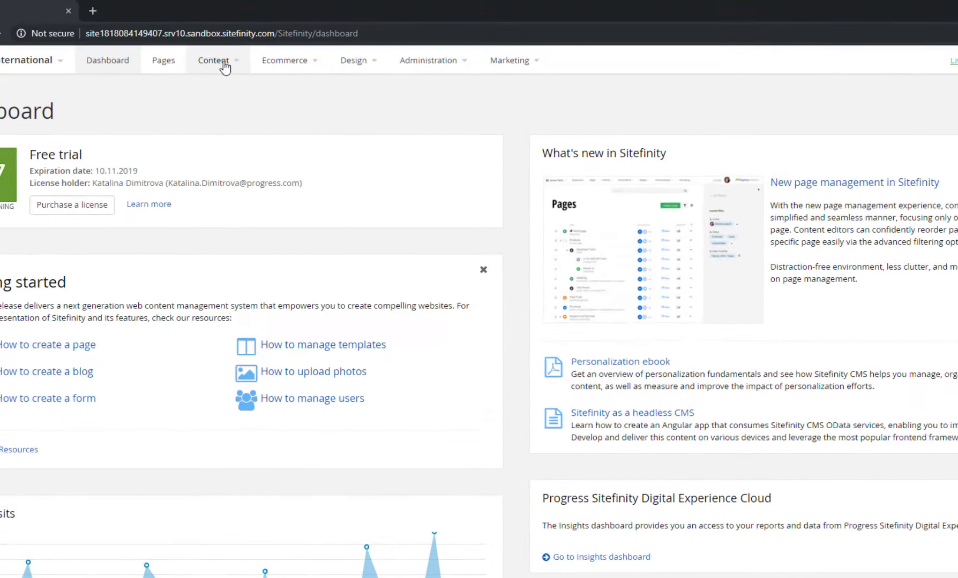
click(237, 49)
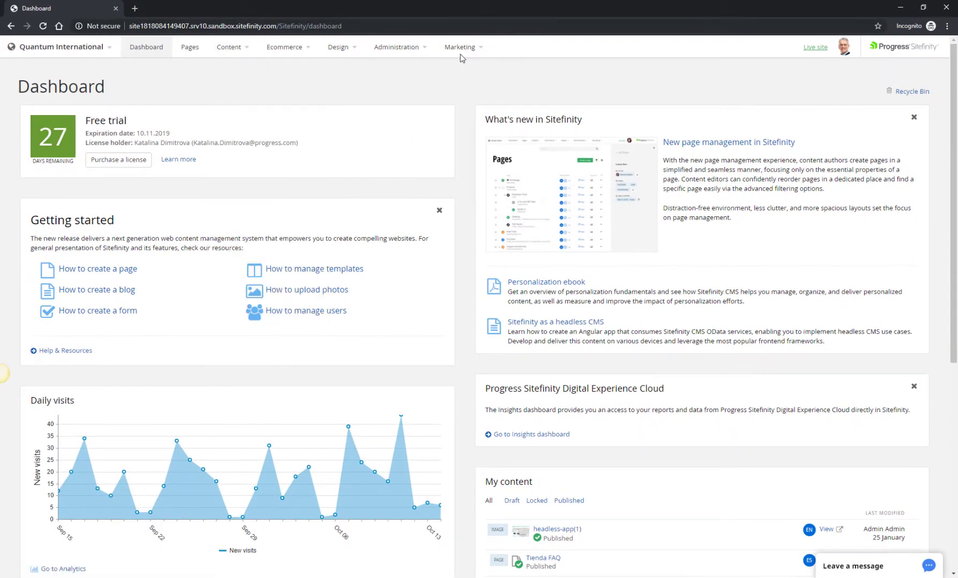
click(485, 47)
click(411, 51)
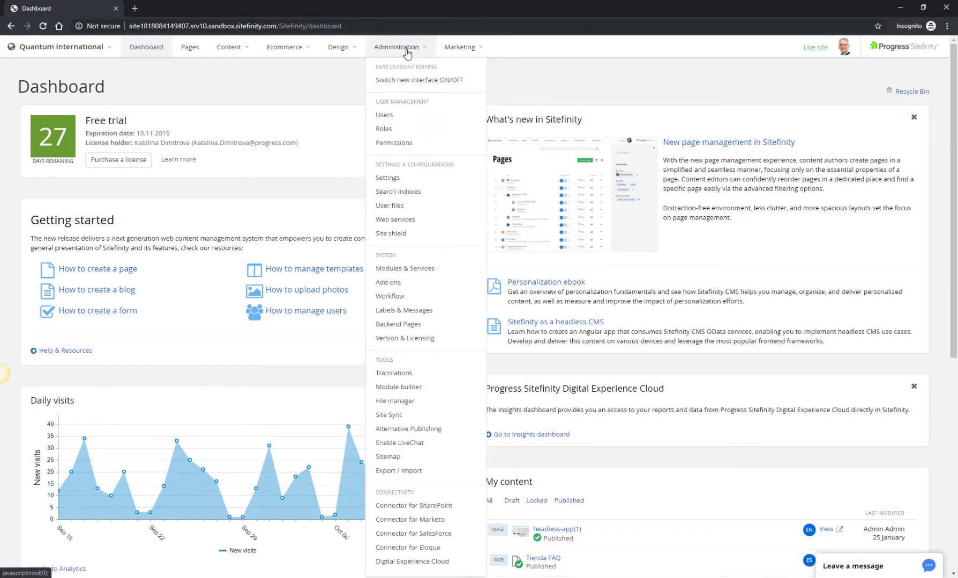
click(338, 47)
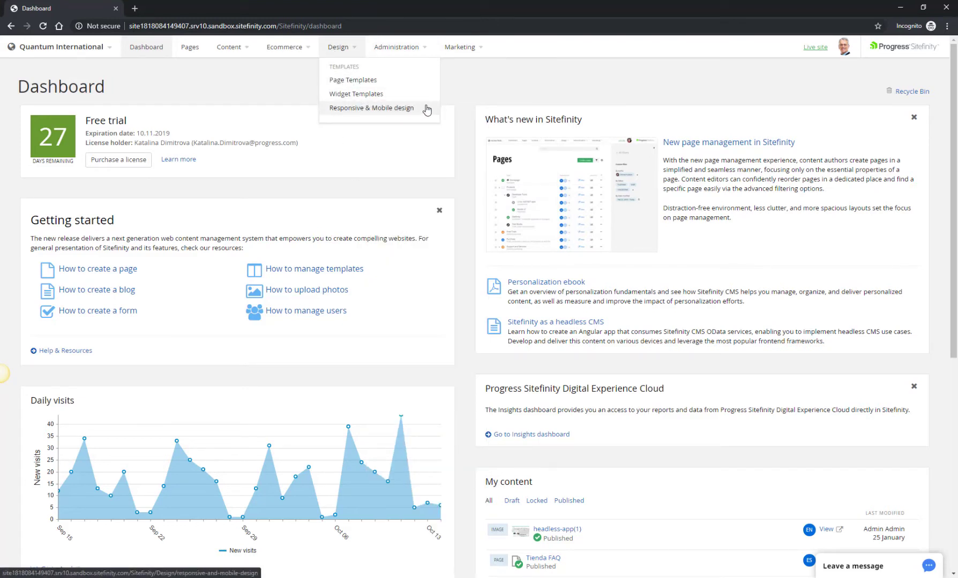
Step: Open the live Quantum site in a new tab, scroll through it, and go back to the Dashboard
click(815, 47)
scroll(396, 107, down, 1)
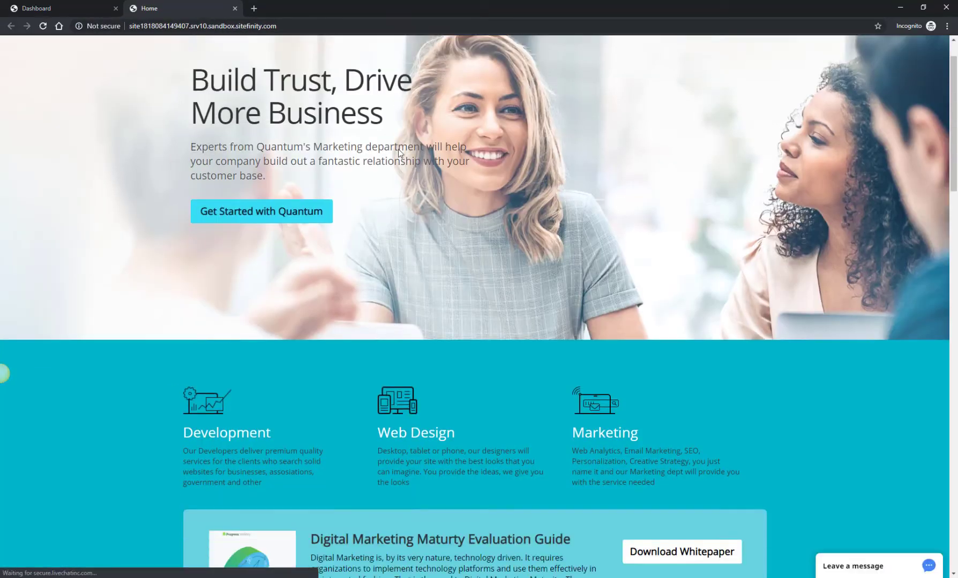
scroll(421, 141, down, 10)
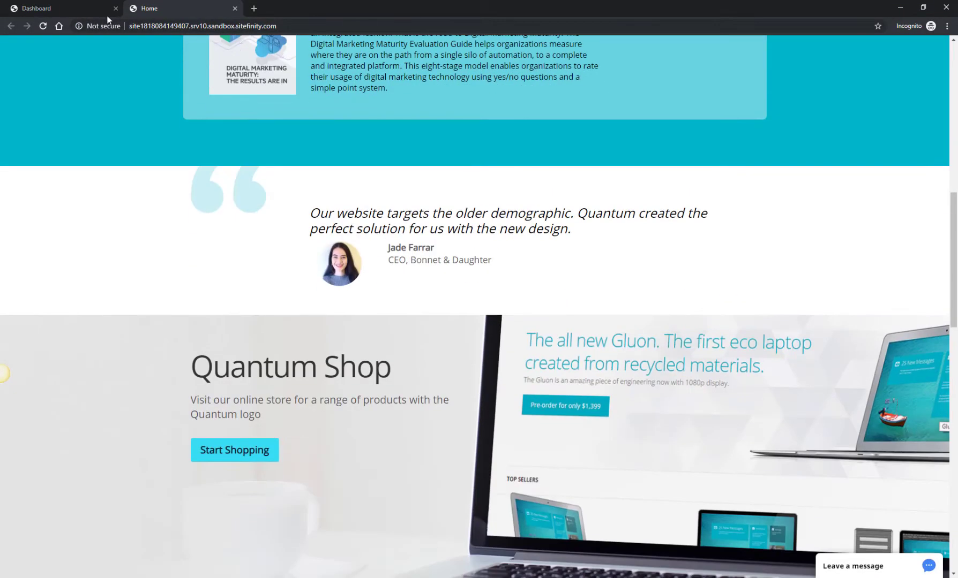
click(108, 11)
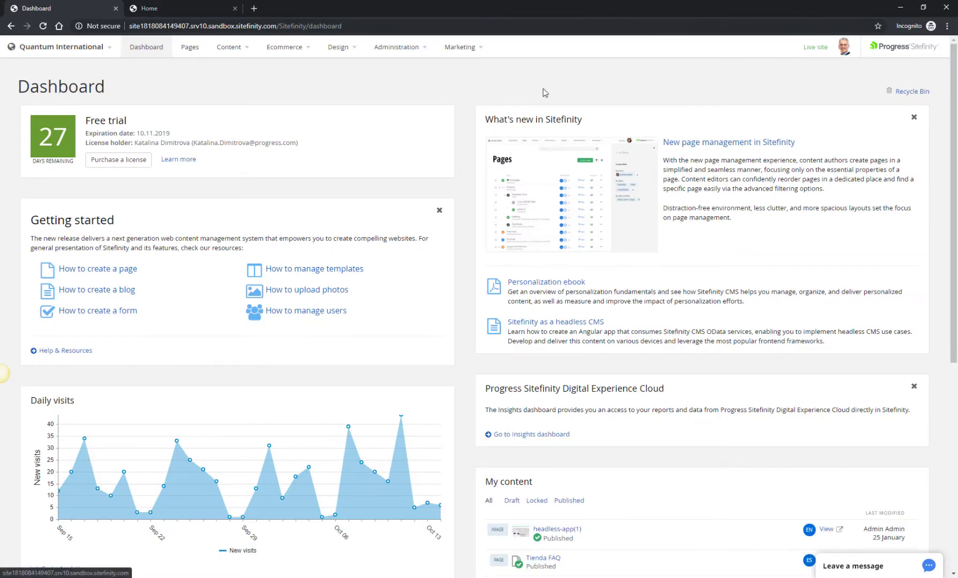
Step: Open the Quantum Home page from the pages list in the editor and look over its content
click(190, 50)
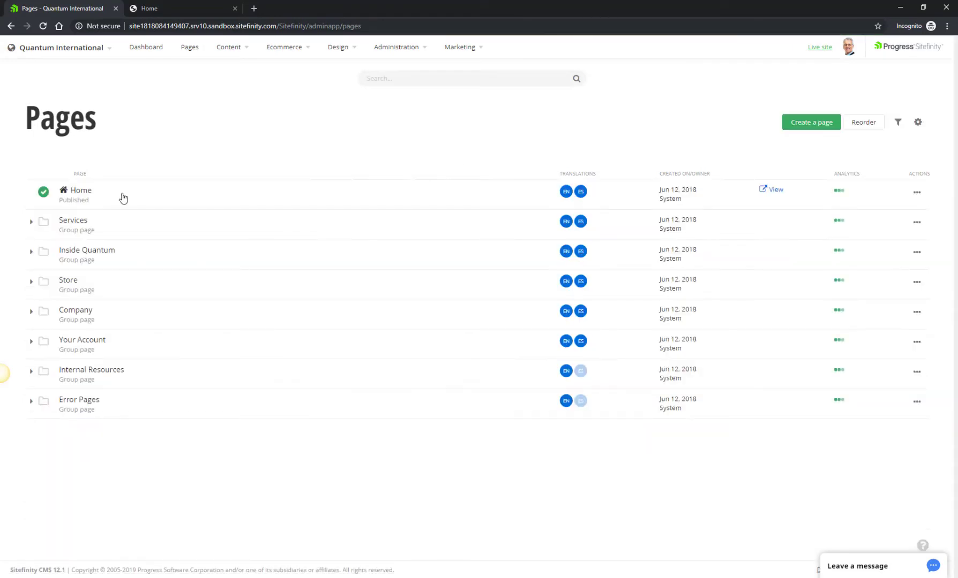
click(89, 198)
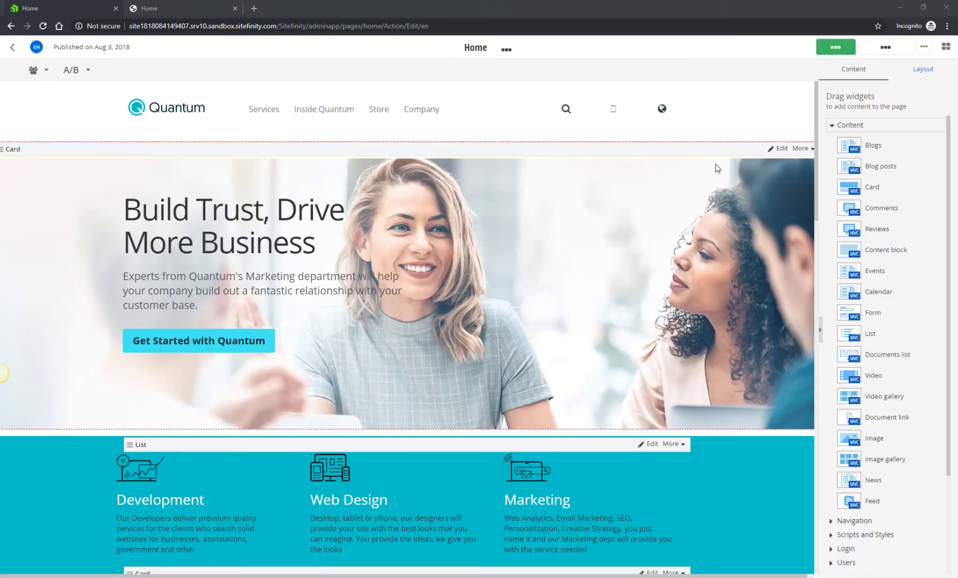
scroll(752, 252, down, 3)
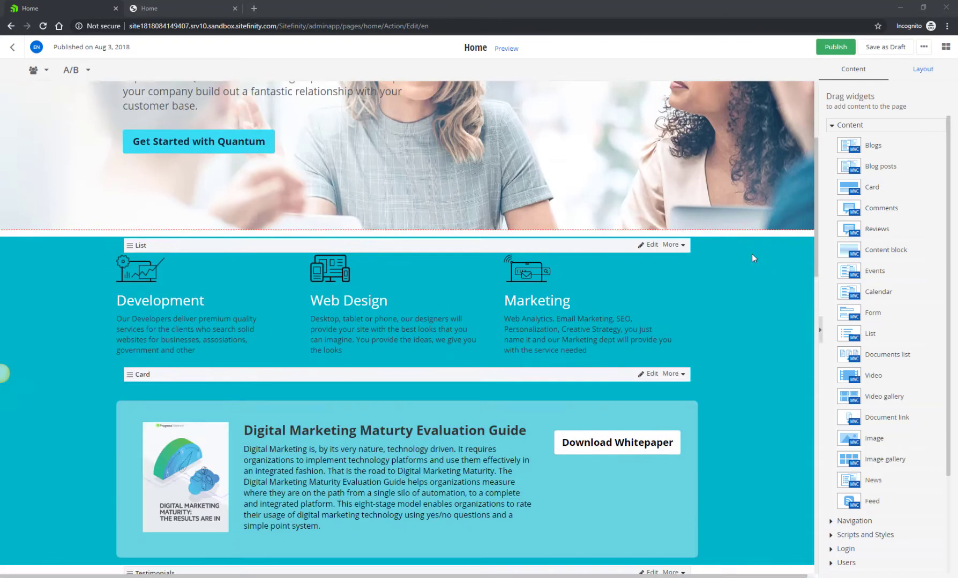
scroll(590, 322, down, 2)
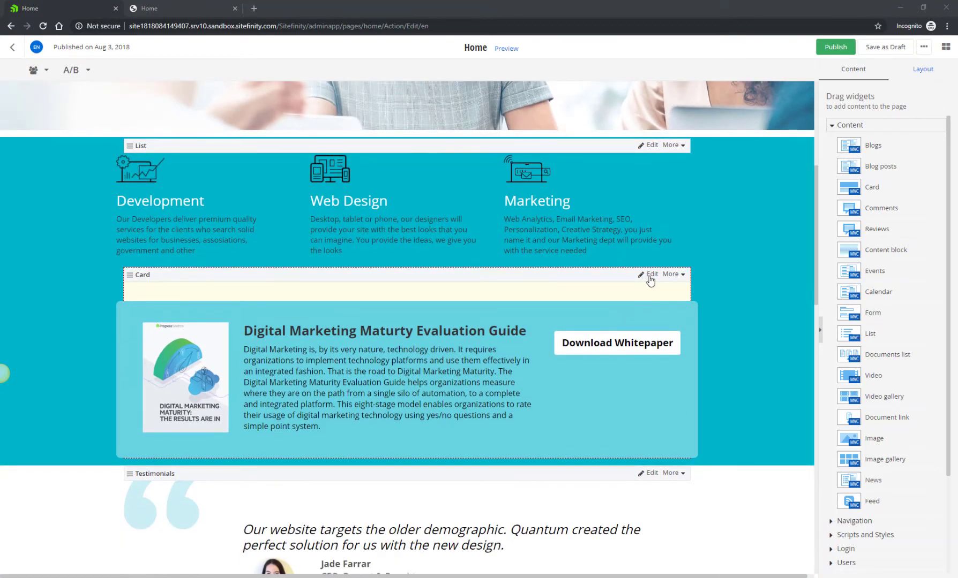
scroll(646, 375, down, 10)
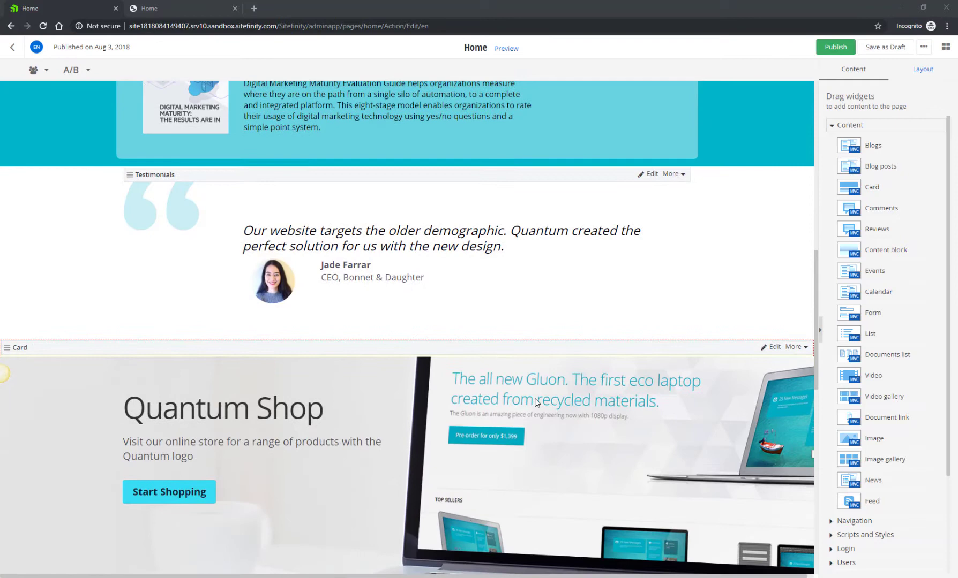
scroll(568, 407, down, 2)
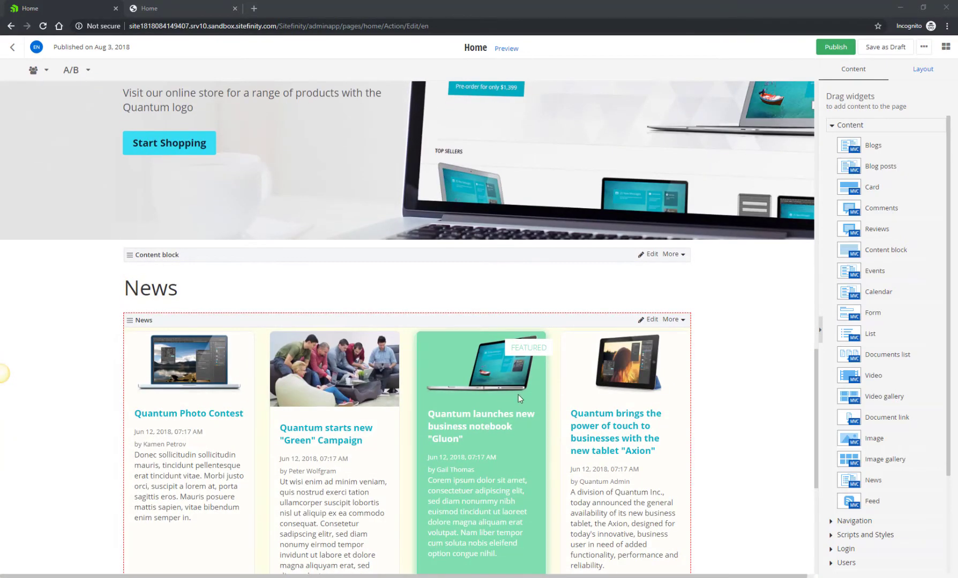
scroll(673, 420, down, 6)
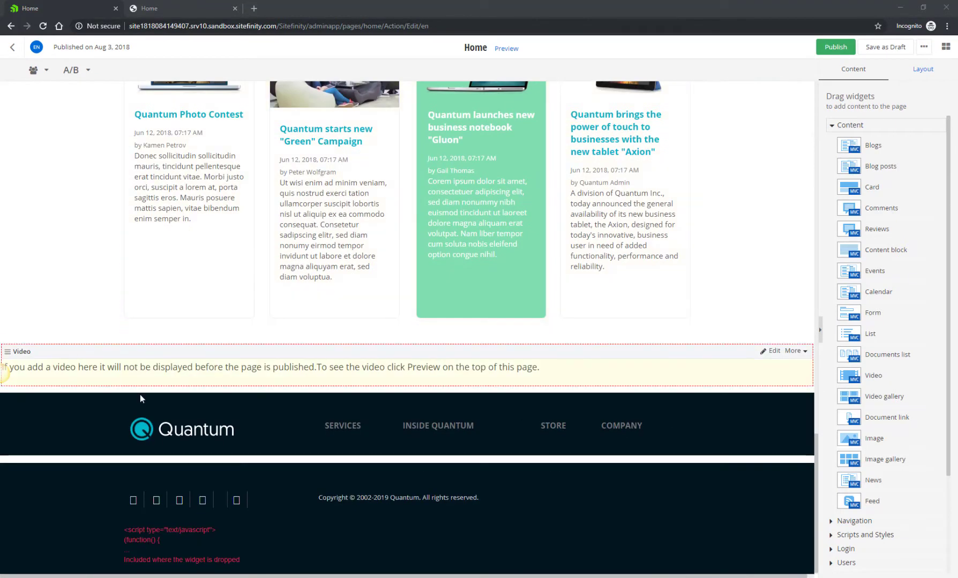
scroll(514, 300, up, 15)
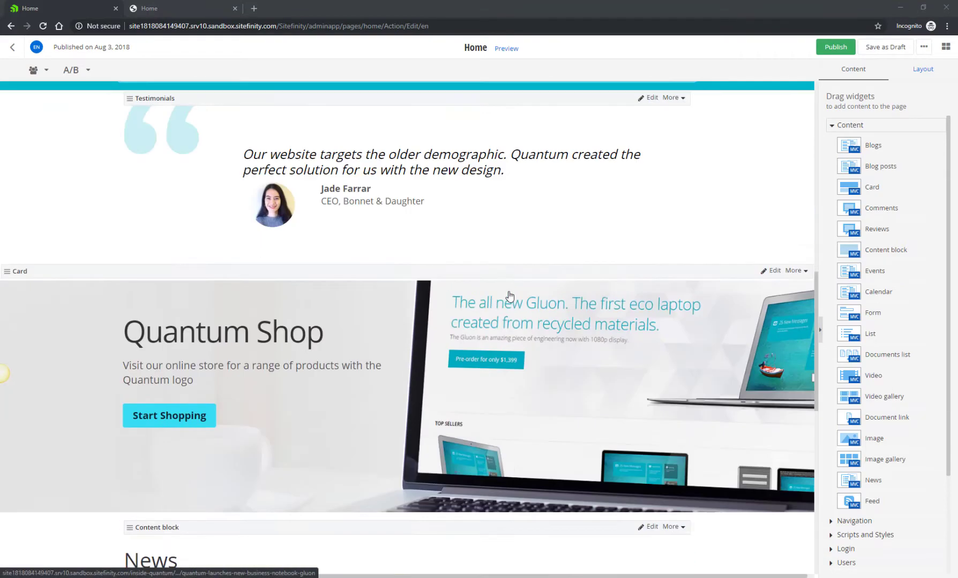
scroll(514, 290, up, 8)
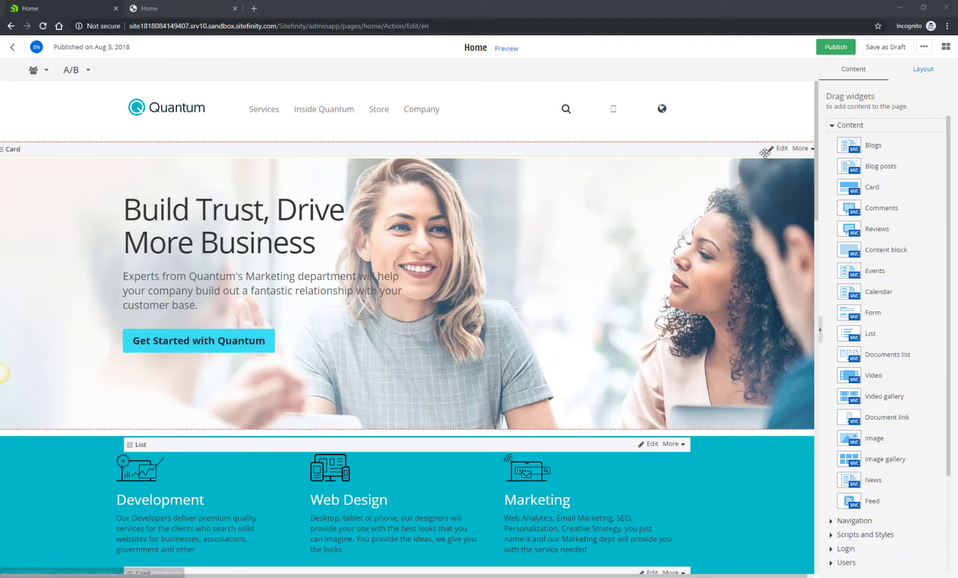
drag(158, 215, 321, 241)
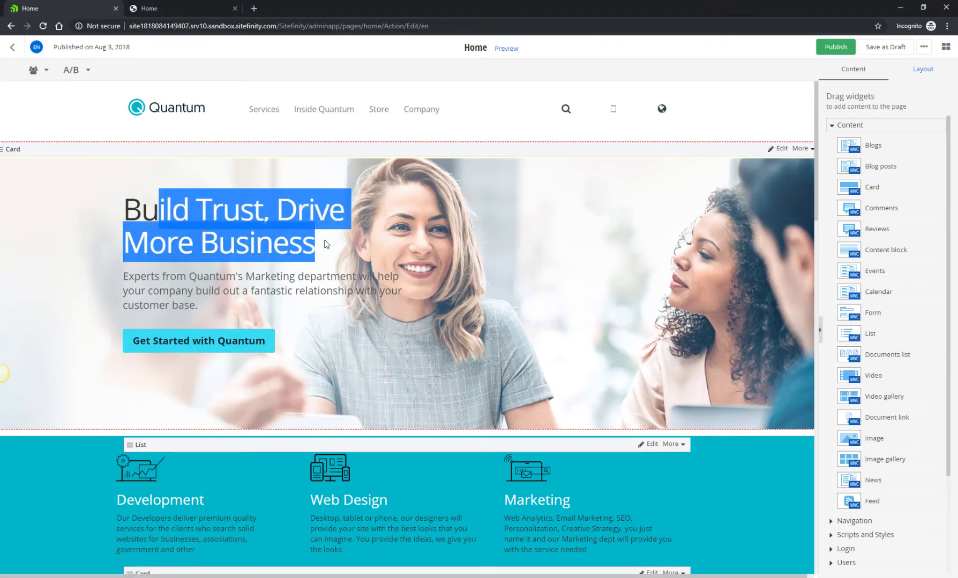
click(325, 245)
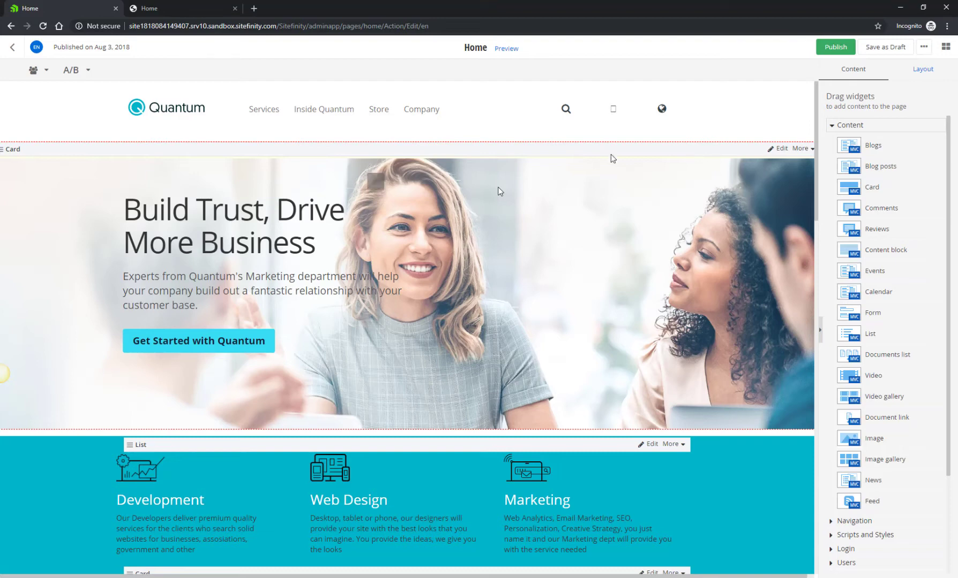
Step: Change the hero card heading to 'Build Trust, Drive More Business Now!' and save it
click(777, 151)
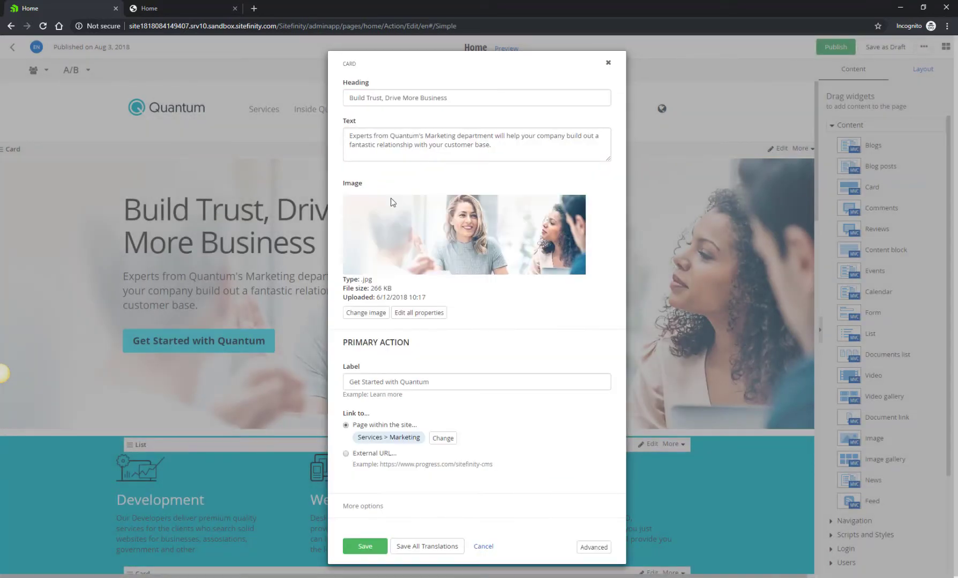
click(496, 99)
text(Now!)
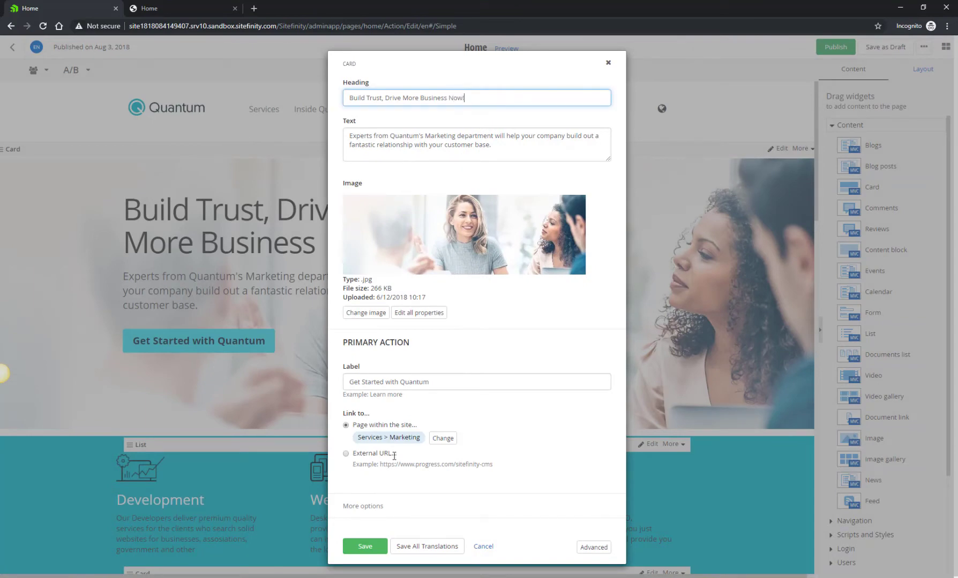
click(364, 545)
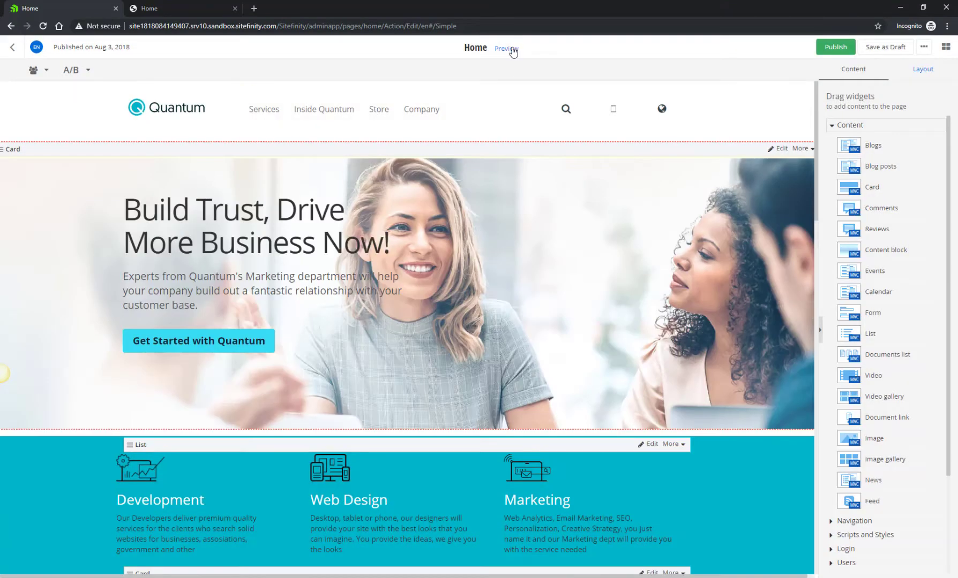
Step: Preview the Home page, then close the preview tab
click(512, 50)
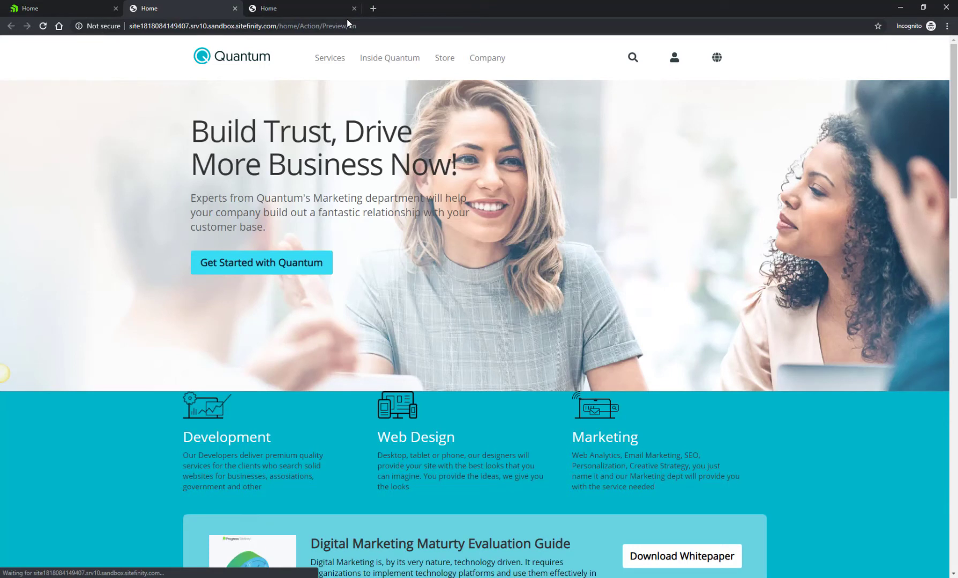
click(353, 8)
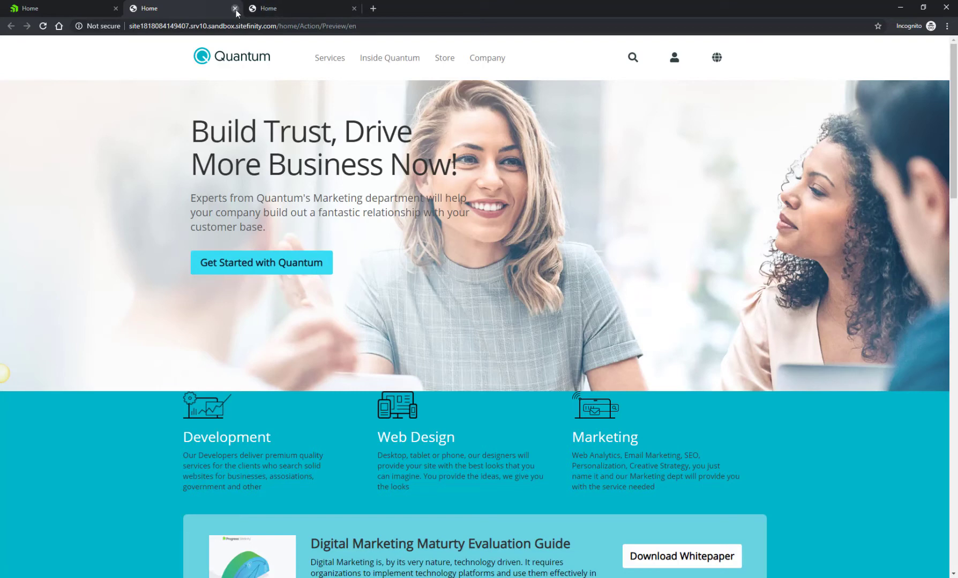
click(103, 8)
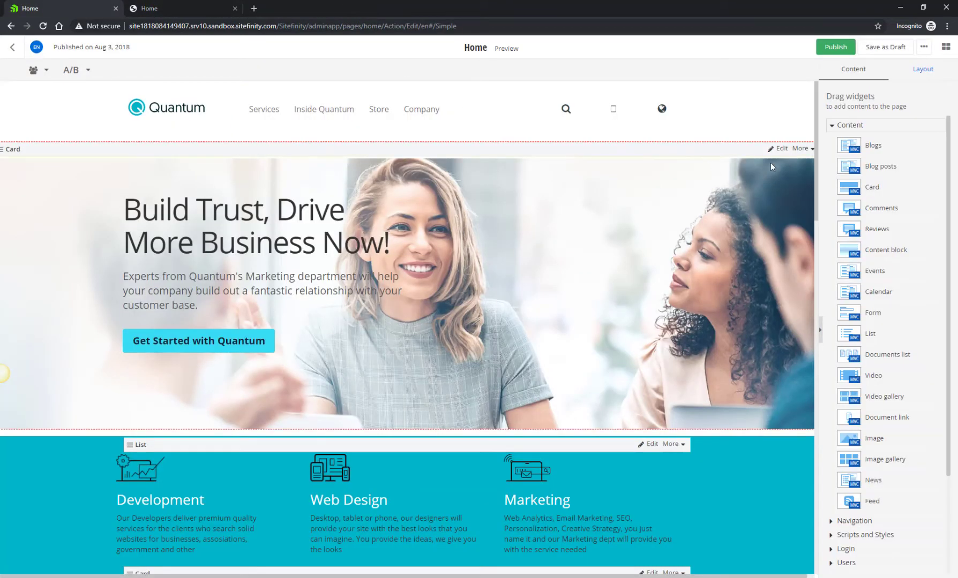
Step: Collapse the Content widgets and switch the side panel to the Layout elements
scroll(711, 242, down, 3)
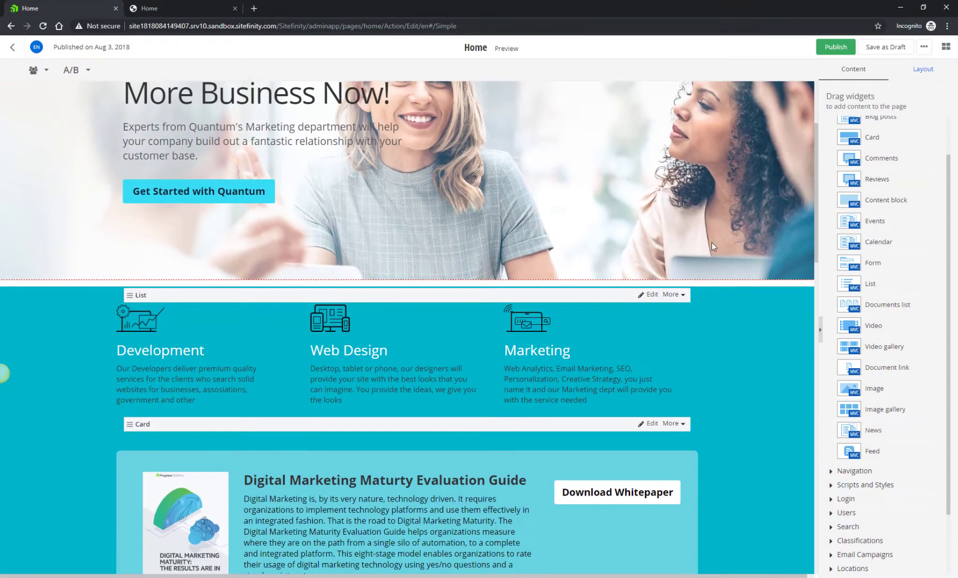
scroll(711, 242, up, 3)
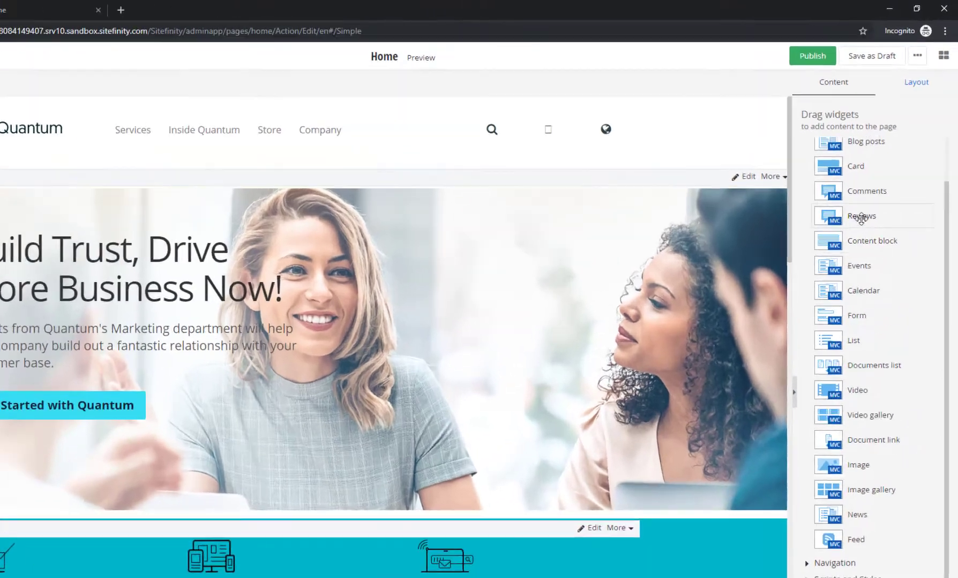
scroll(868, 188, up, 1)
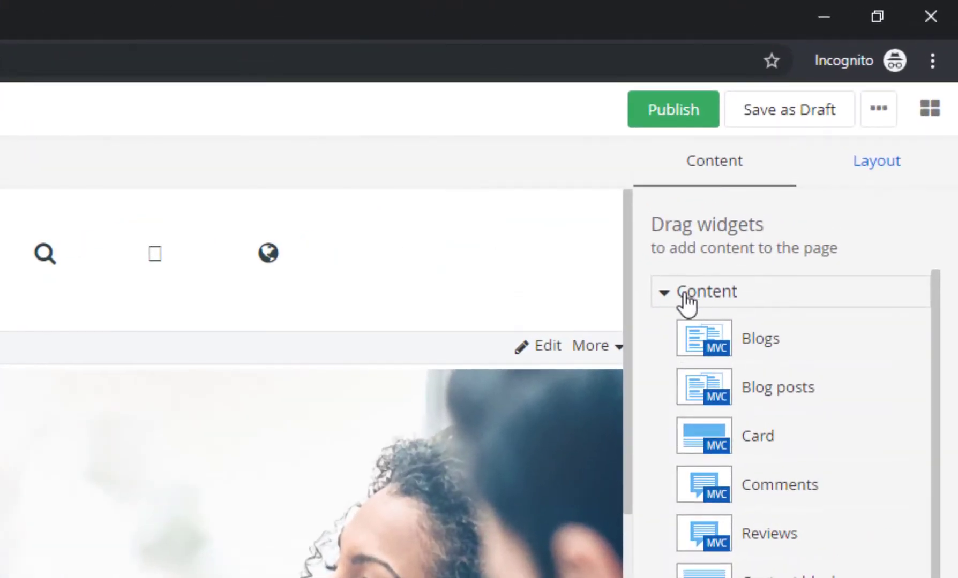
click(818, 150)
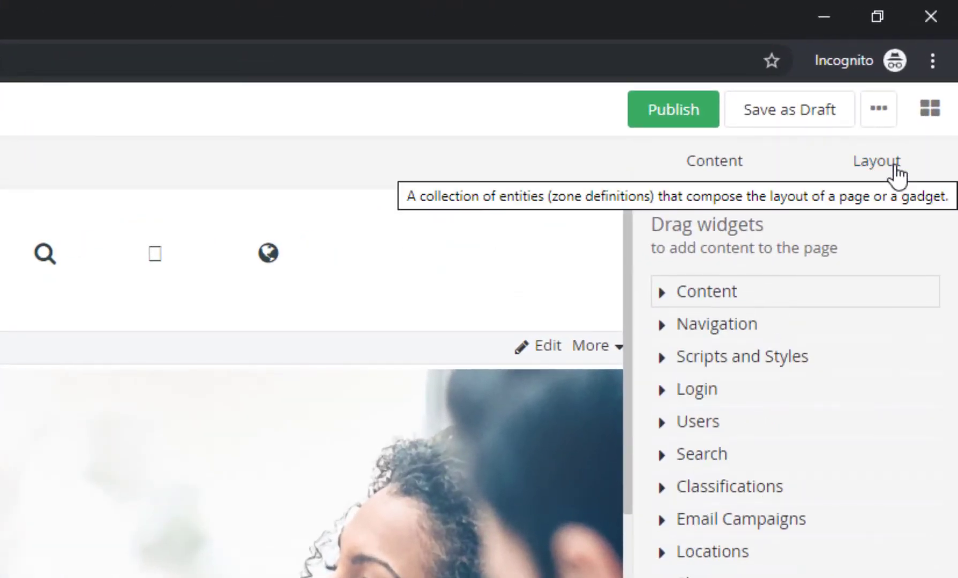
click(896, 169)
click(740, 165)
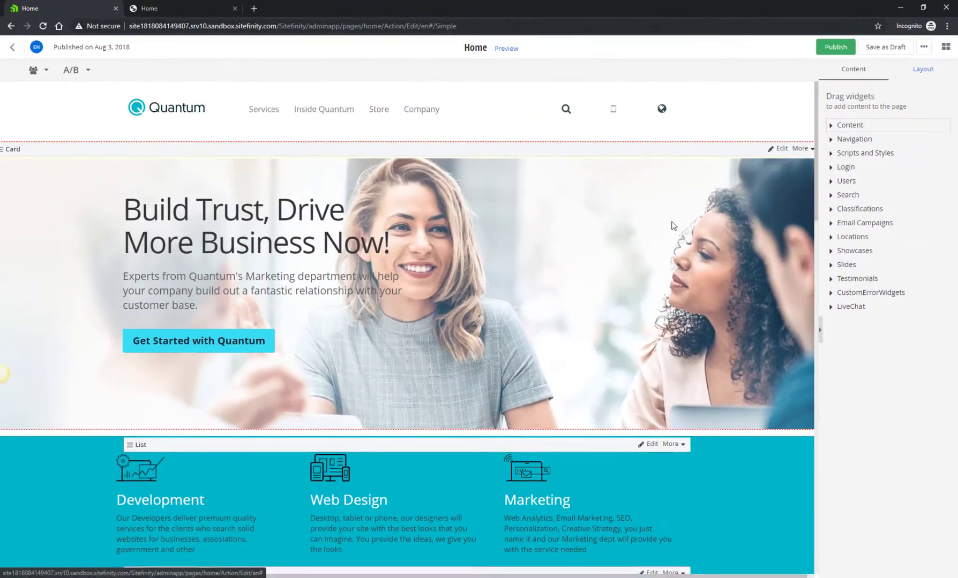
scroll(669, 228, down, 3)
scroll(669, 227, up, 3)
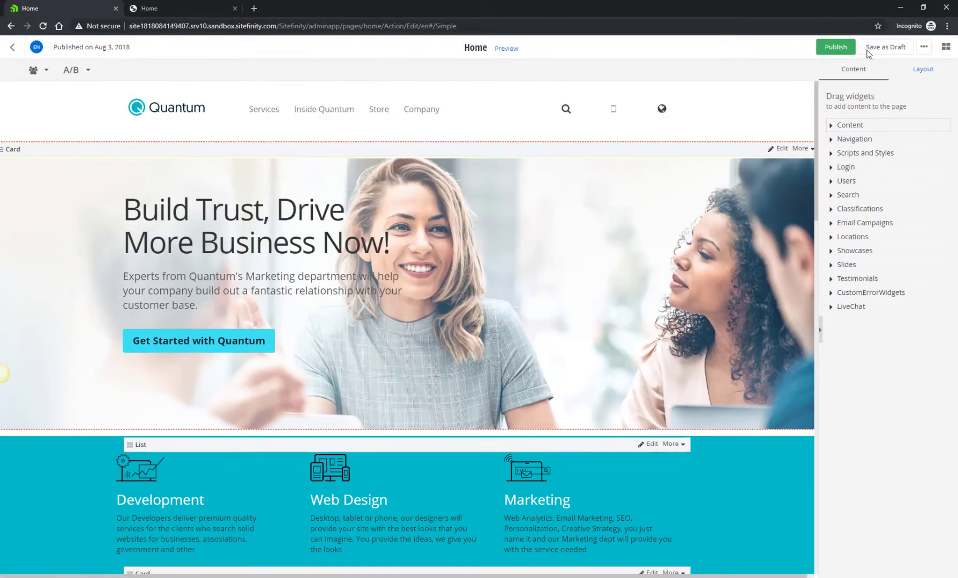
click(922, 71)
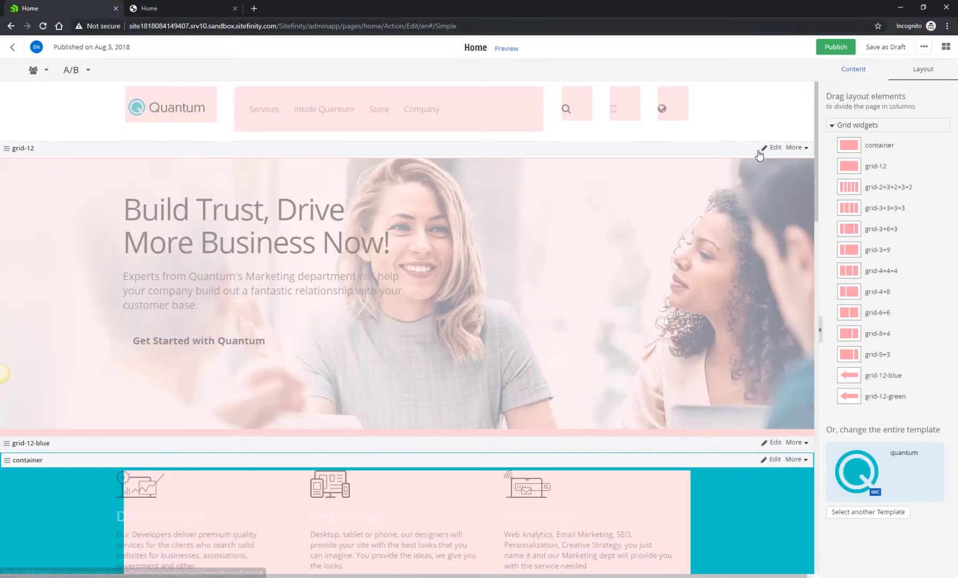
Step: Drag a grid-12 below the News block and place a container in its Column 1
scroll(755, 153, down, 4)
scroll(750, 151, down, 8)
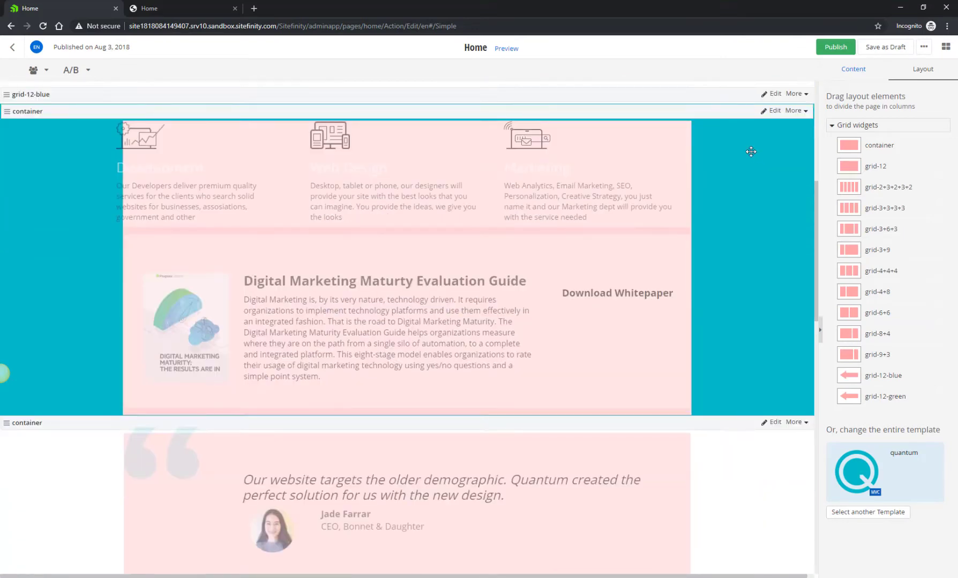
scroll(704, 182, down, 8)
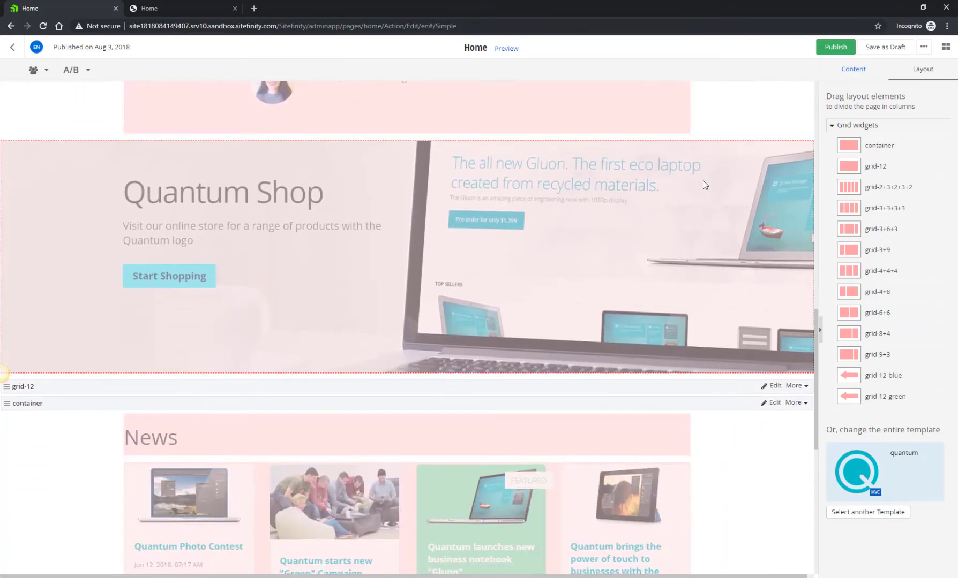
scroll(707, 177, up, 2)
scroll(462, 163, up, 1)
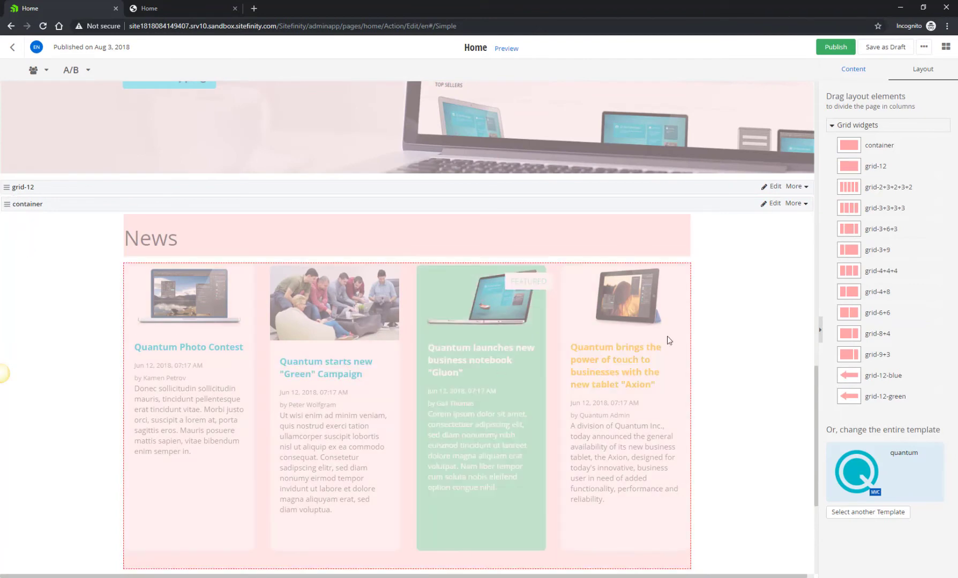
scroll(733, 286, down, 2)
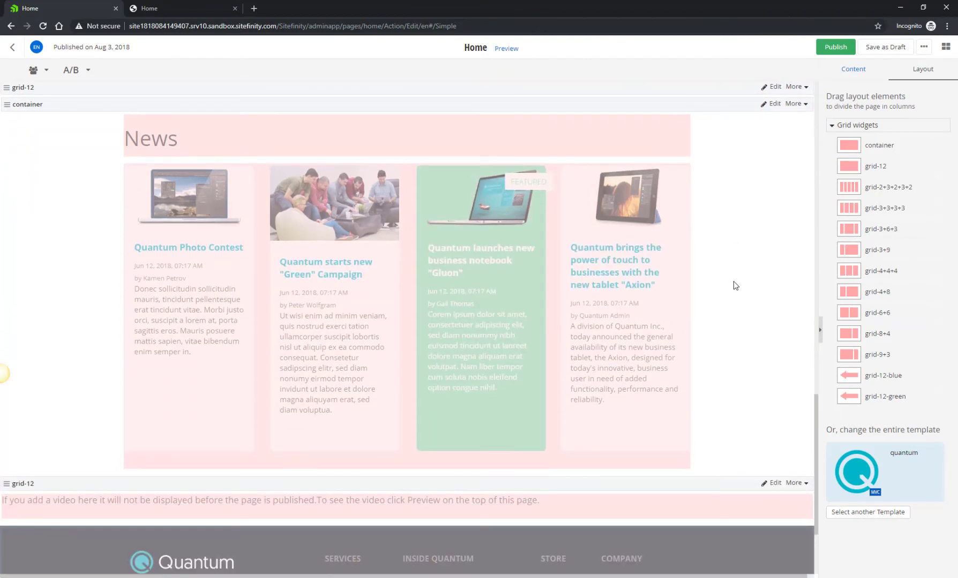
scroll(817, 437, down, 1)
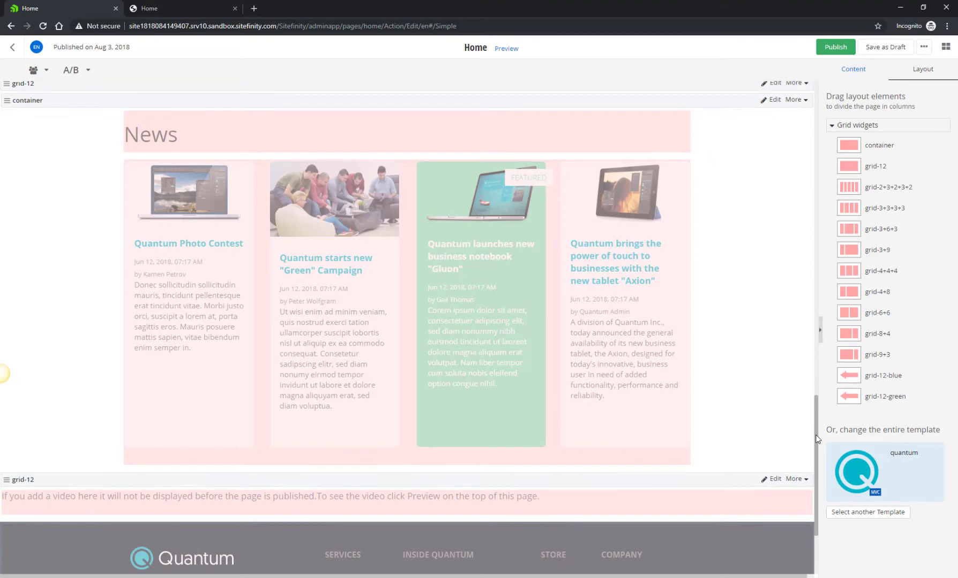
scroll(812, 229, up, 1)
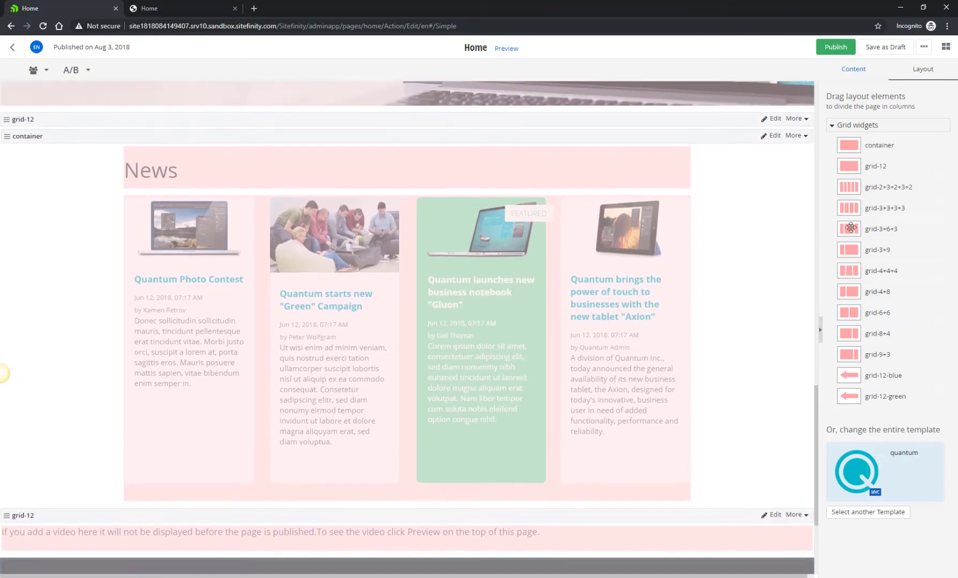
drag(883, 167, 494, 522)
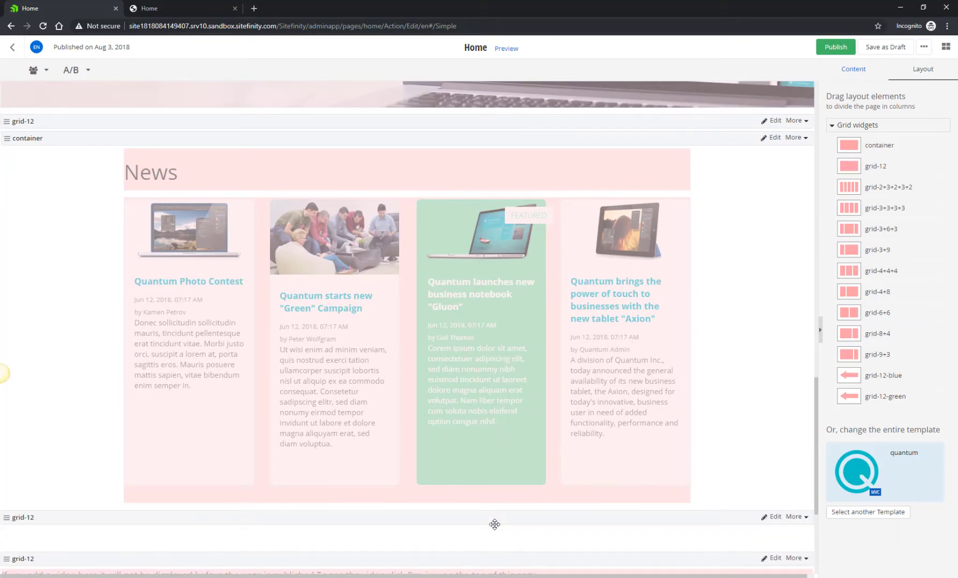
scroll(735, 291, down, 2)
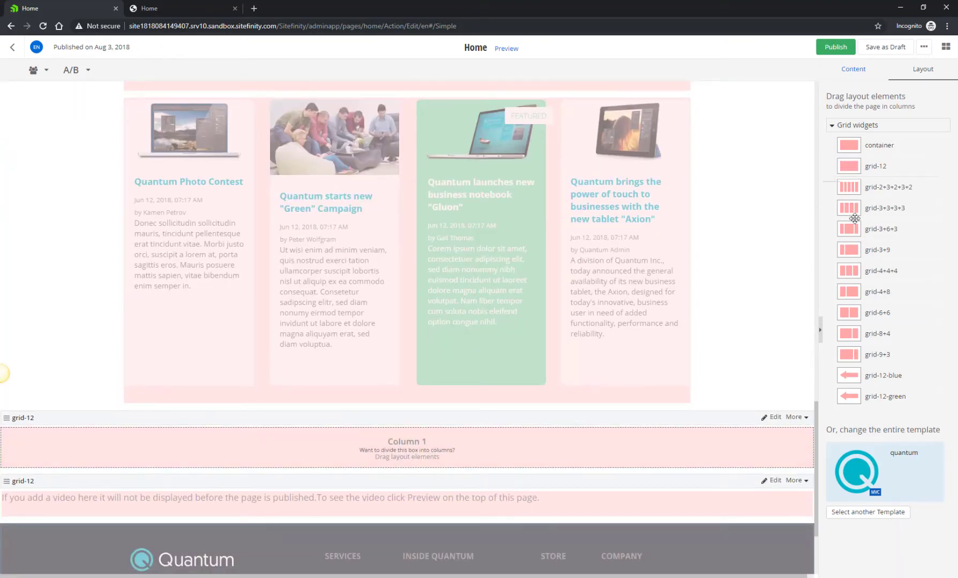
drag(848, 146, 597, 457)
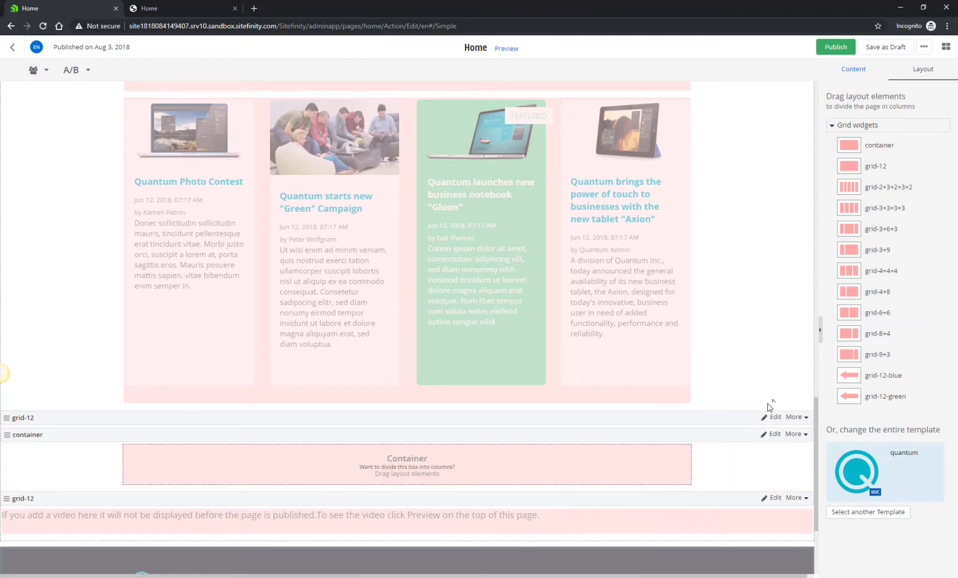
Step: Drag a Blog posts widget from the Content group into the new container and edit its settings
click(851, 70)
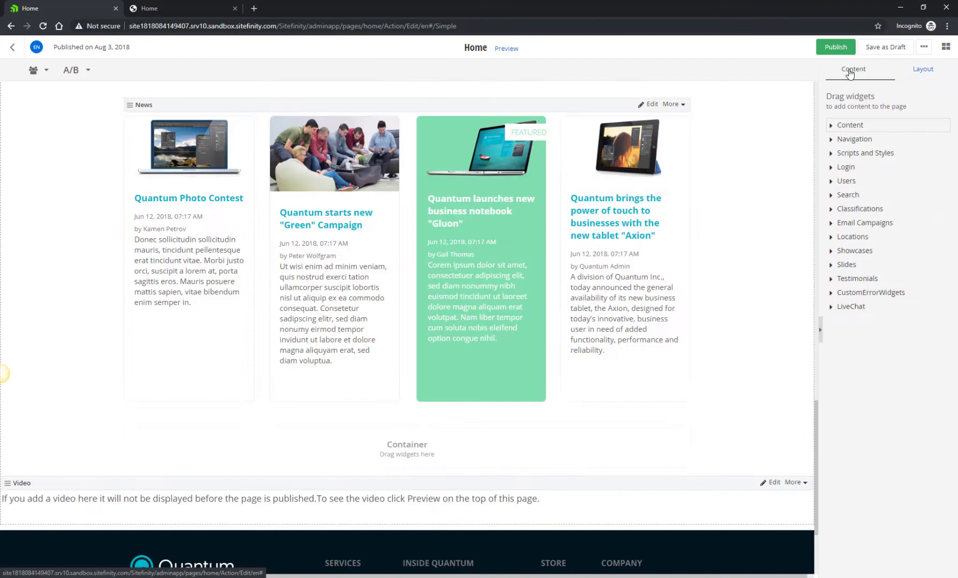
click(855, 126)
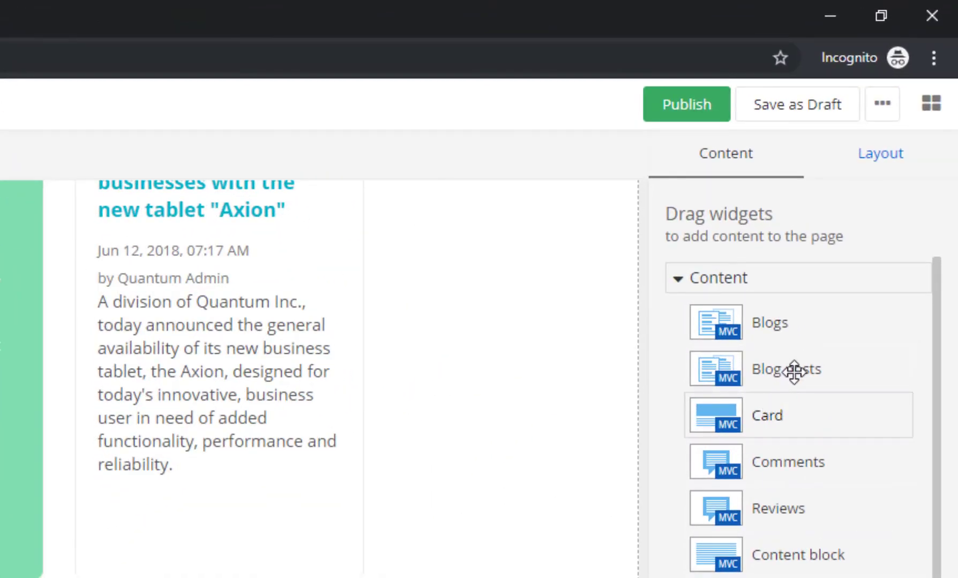
drag(794, 371, 553, 323)
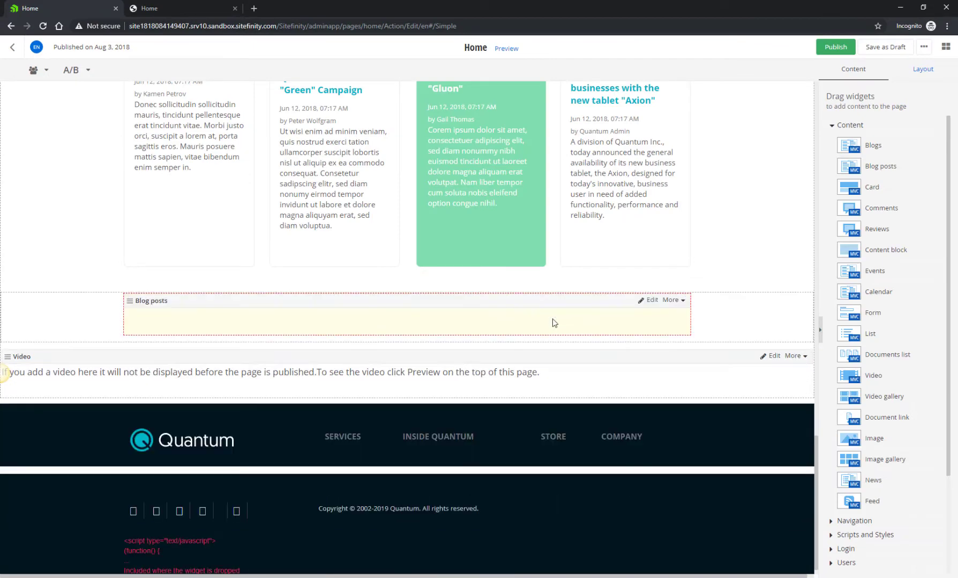
scroll(432, 354, down, 2)
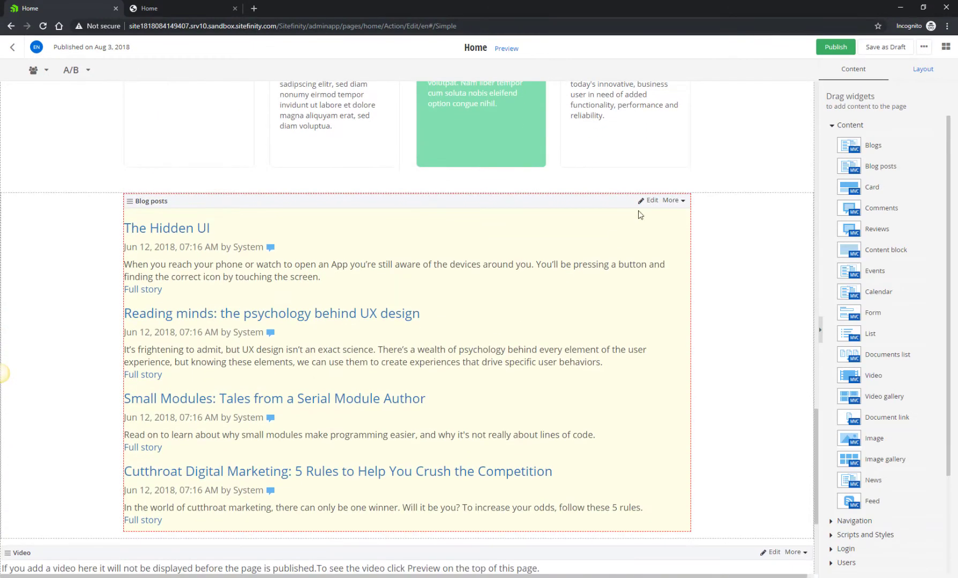
click(641, 205)
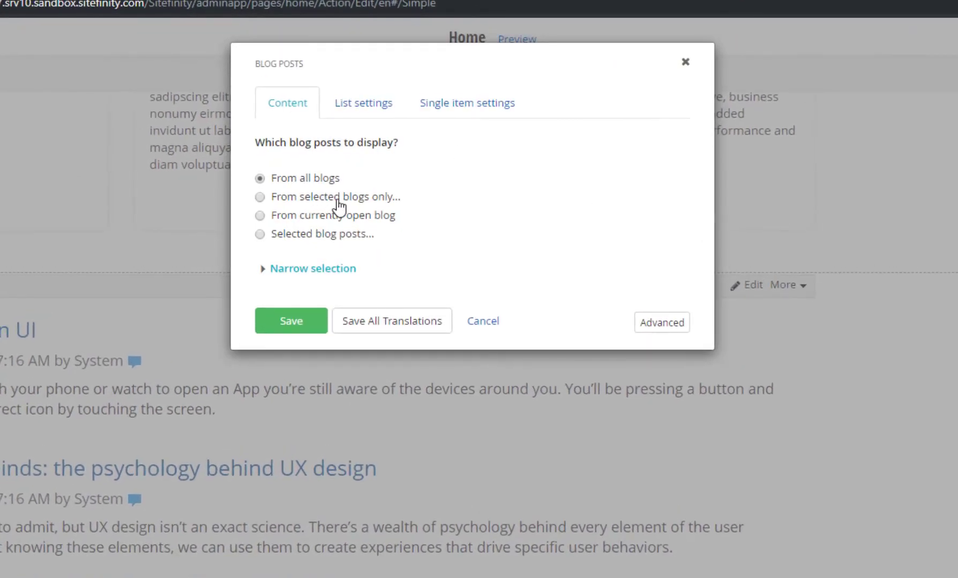
Step: Limit the Blog posts widget to posts from the selected blog Designer's Blog
click(372, 170)
click(290, 214)
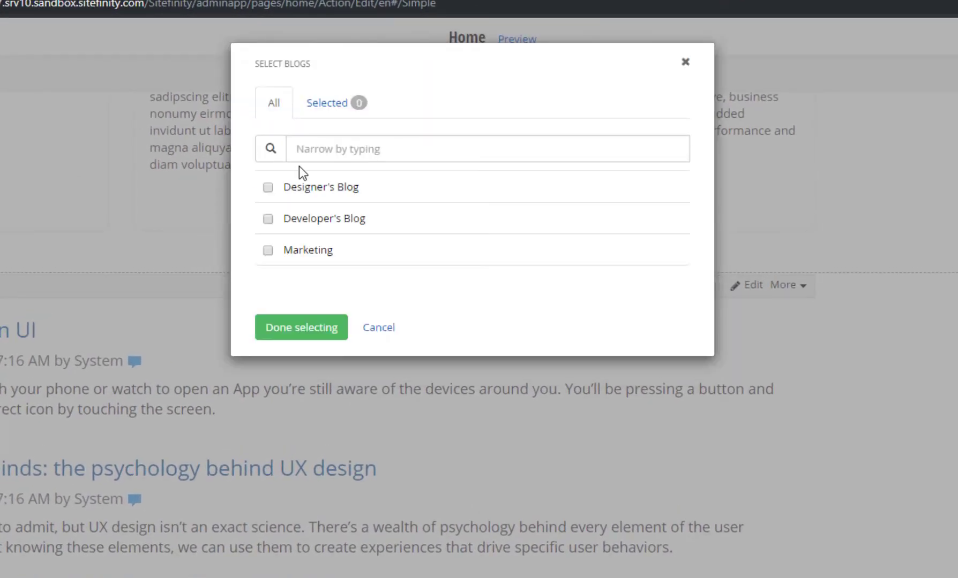
click(266, 192)
click(304, 328)
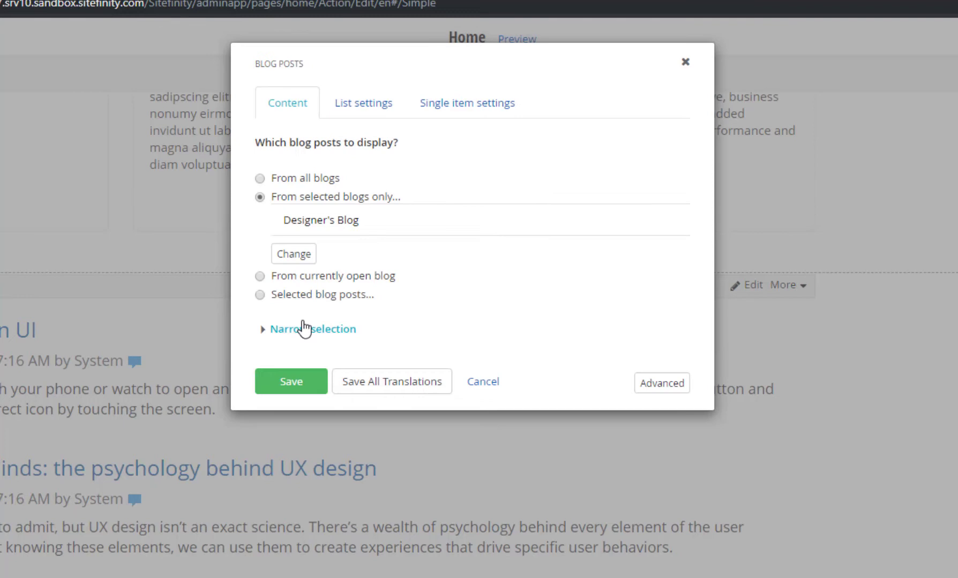
Step: Set the list template to 'Blog post list q' and save the widget settings
click(364, 113)
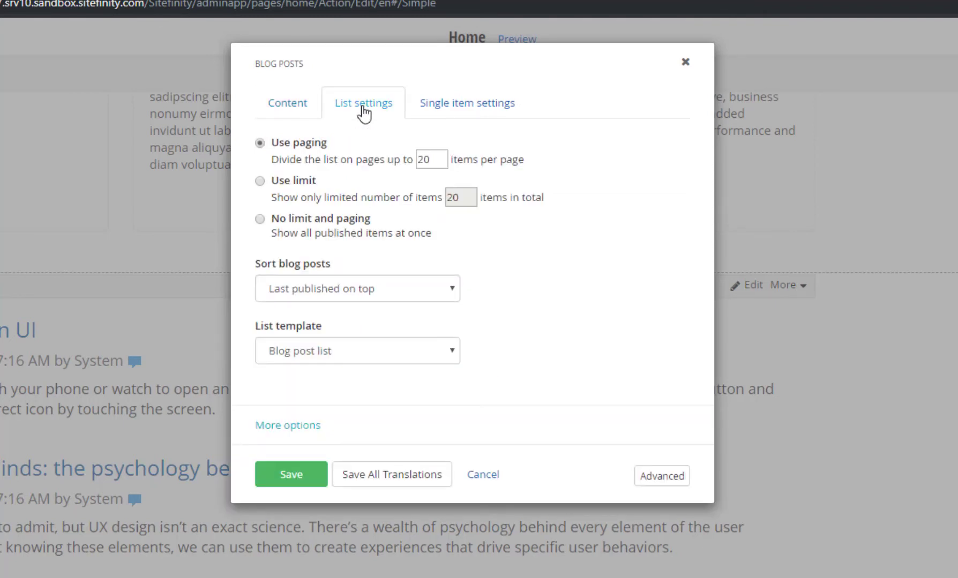
click(315, 345)
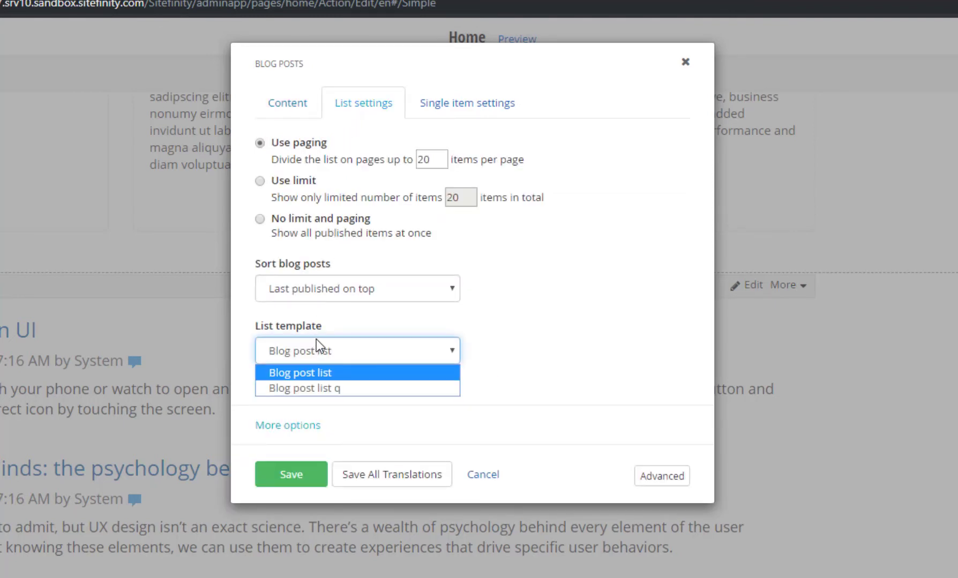
click(369, 390)
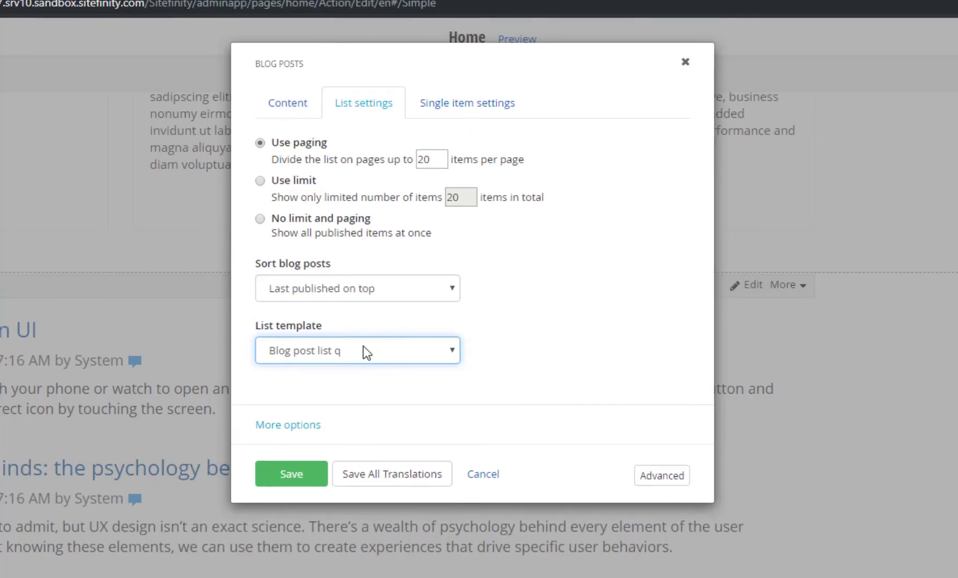
click(296, 478)
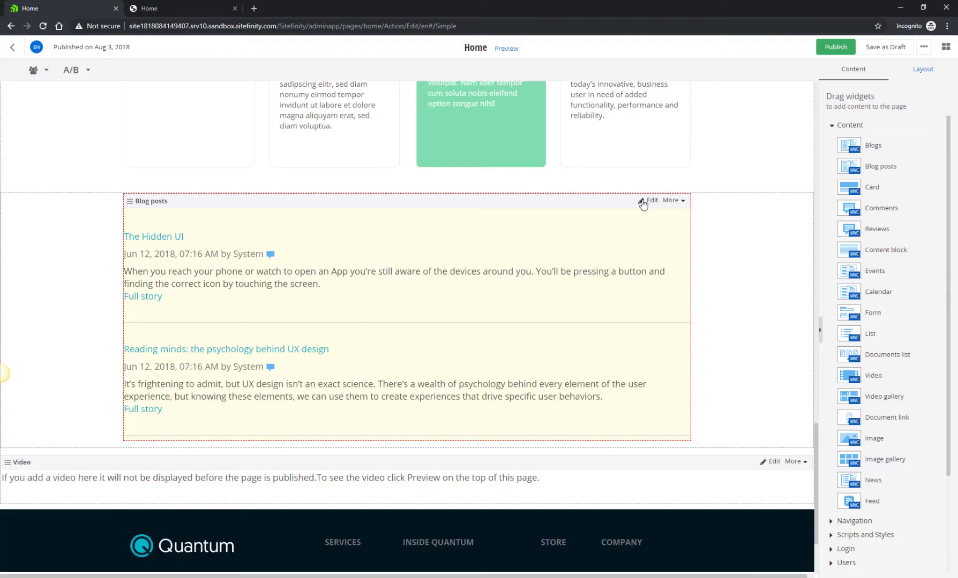
Step: Set the Blog posts widget's single-post detail template to 'Detail page q'
click(642, 202)
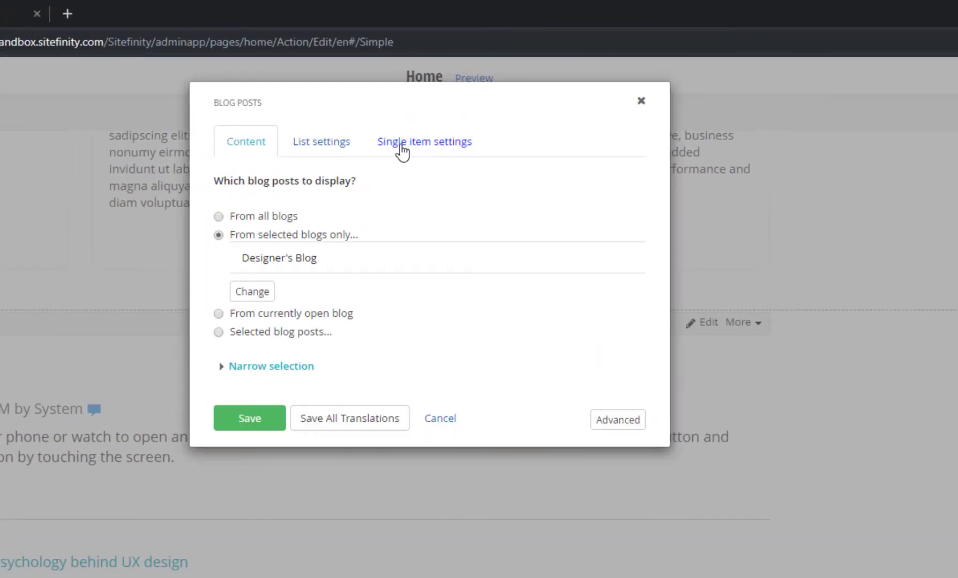
click(461, 90)
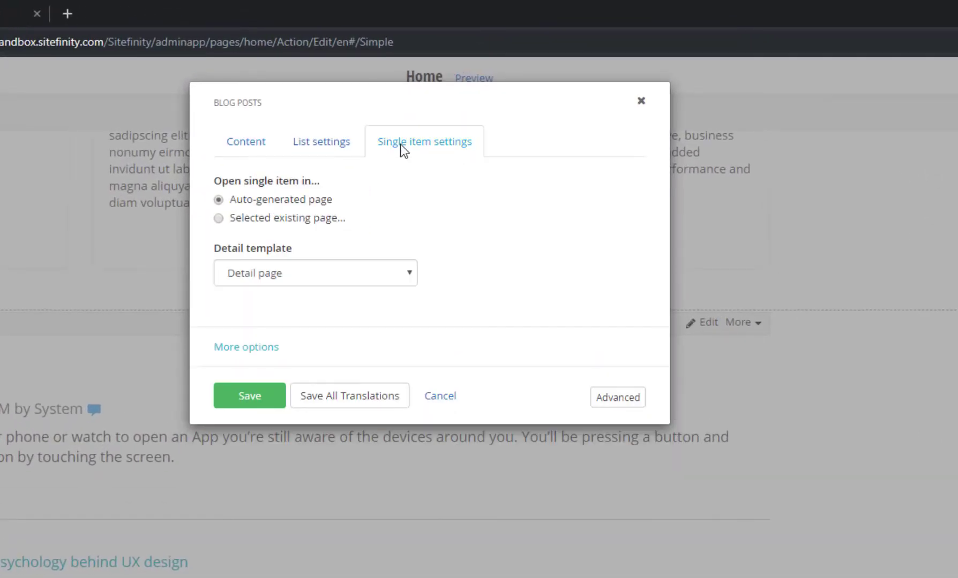
click(262, 271)
click(267, 309)
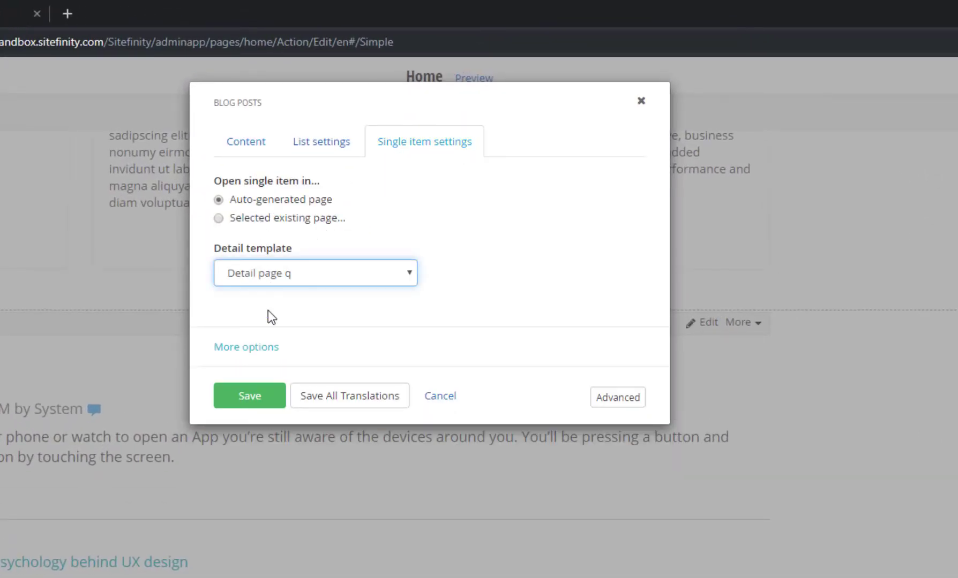
Step: Open single posts on the existing Blog Post page and save the settings
click(309, 220)
click(308, 243)
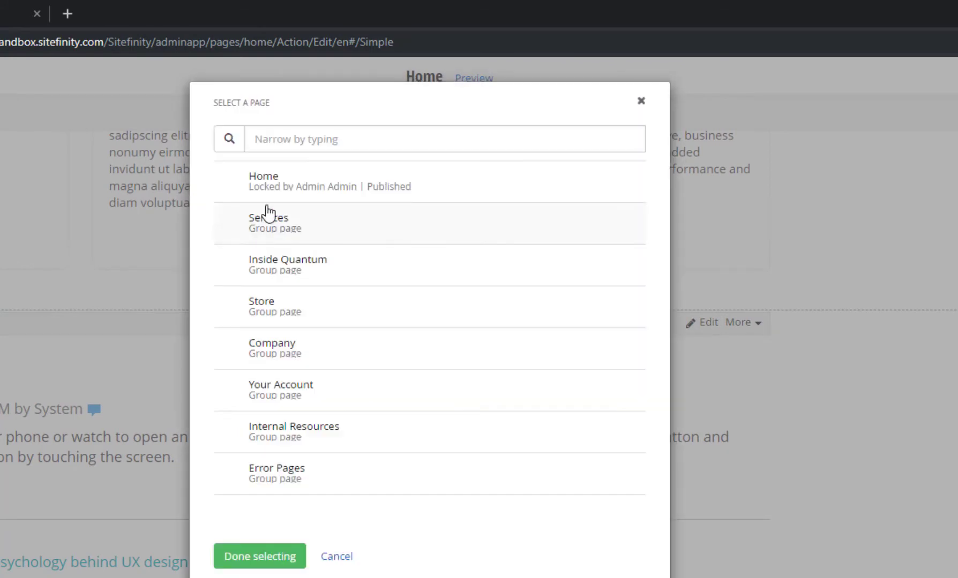
click(350, 134)
text(blog)
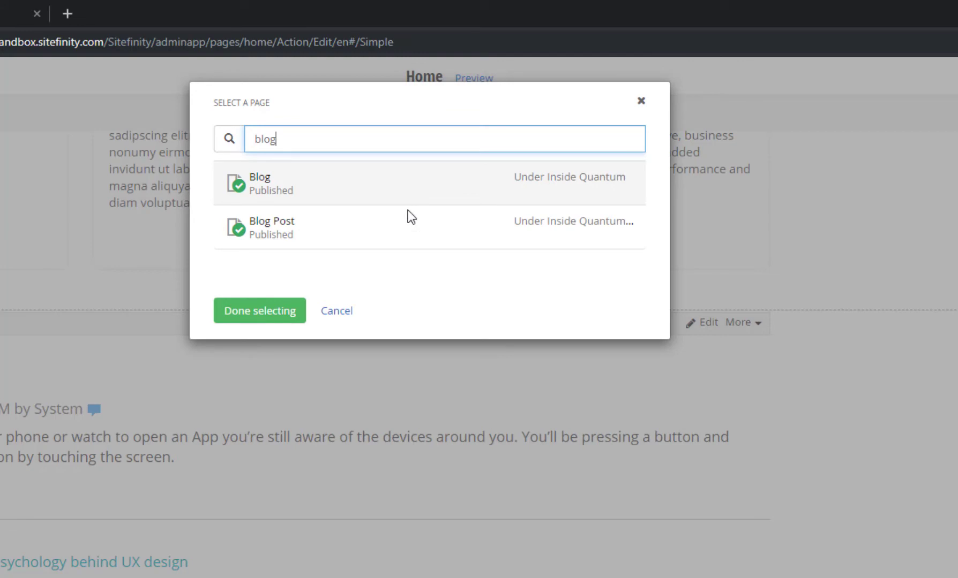
click(318, 227)
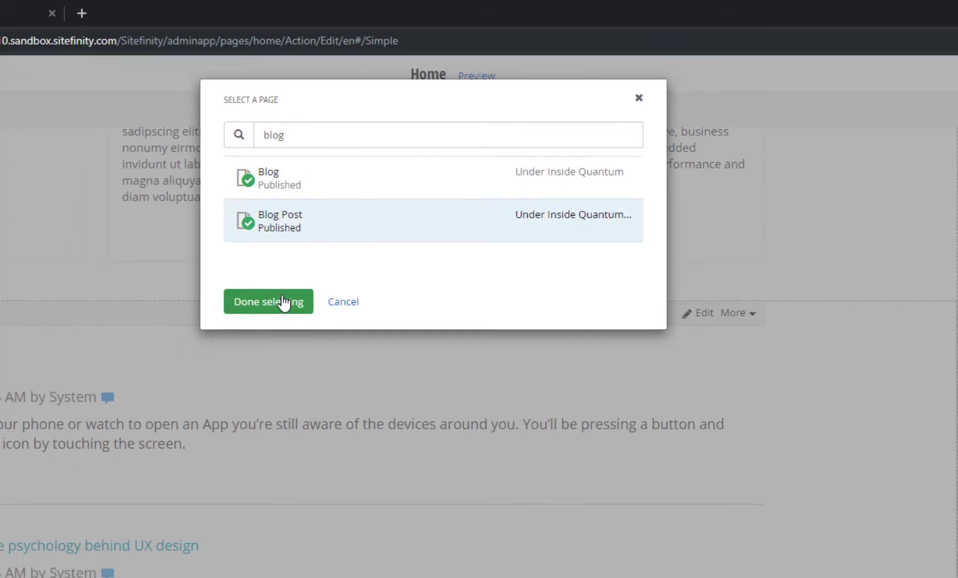
click(268, 312)
click(220, 436)
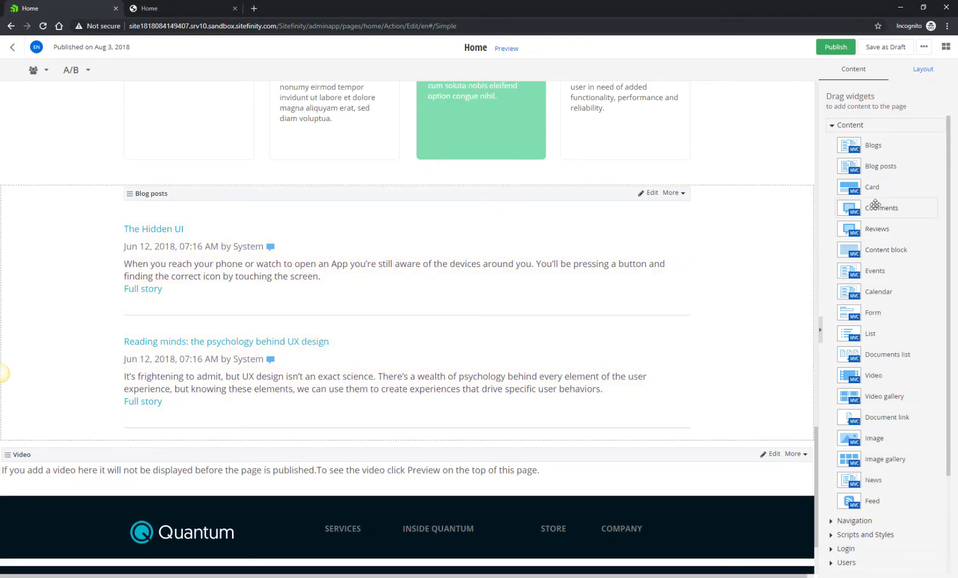
Step: Add a 'Blog Posts' Heading 1 content block above the blog list, then publish Home
drag(877, 238, 444, 231)
click(411, 227)
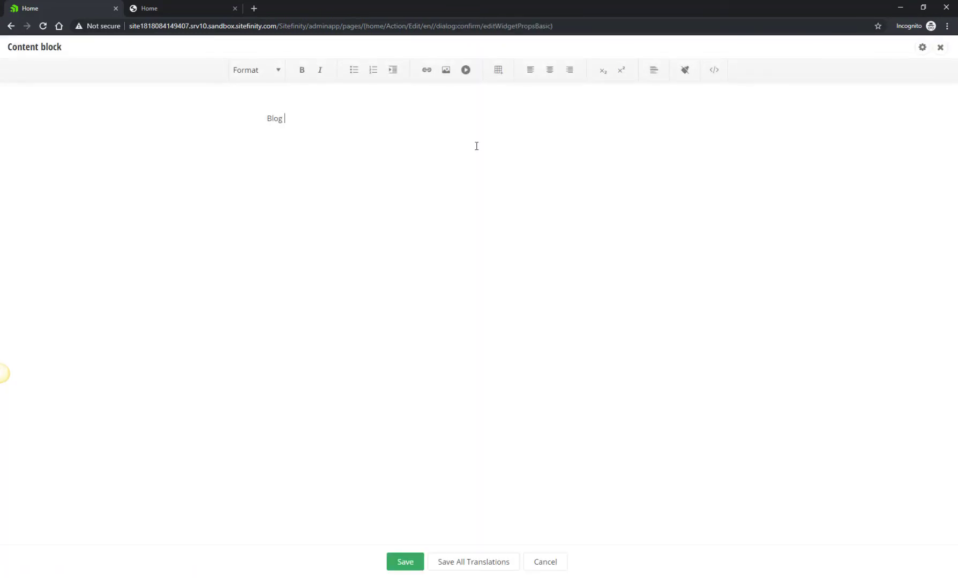
key(ctrl+a)
click(275, 69)
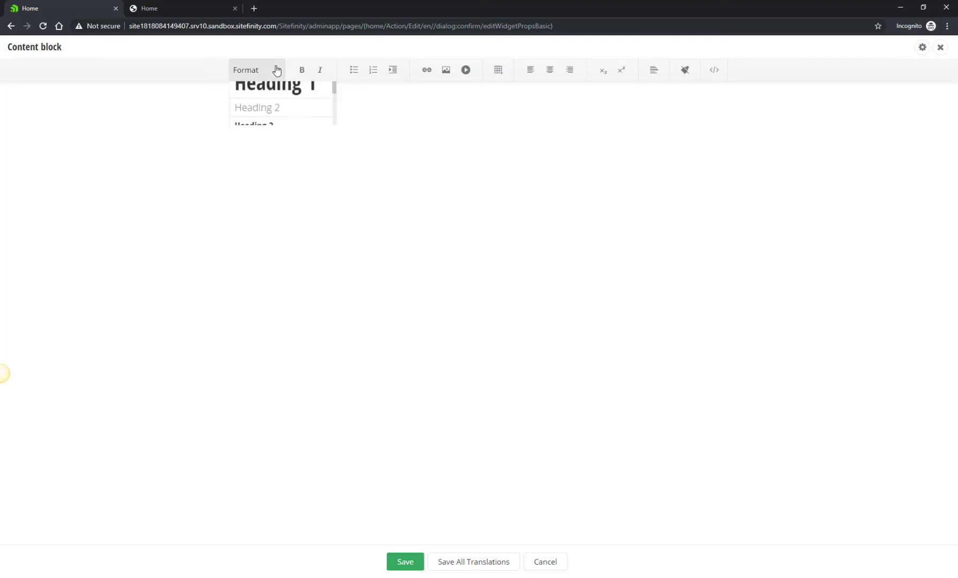
click(286, 137)
click(399, 562)
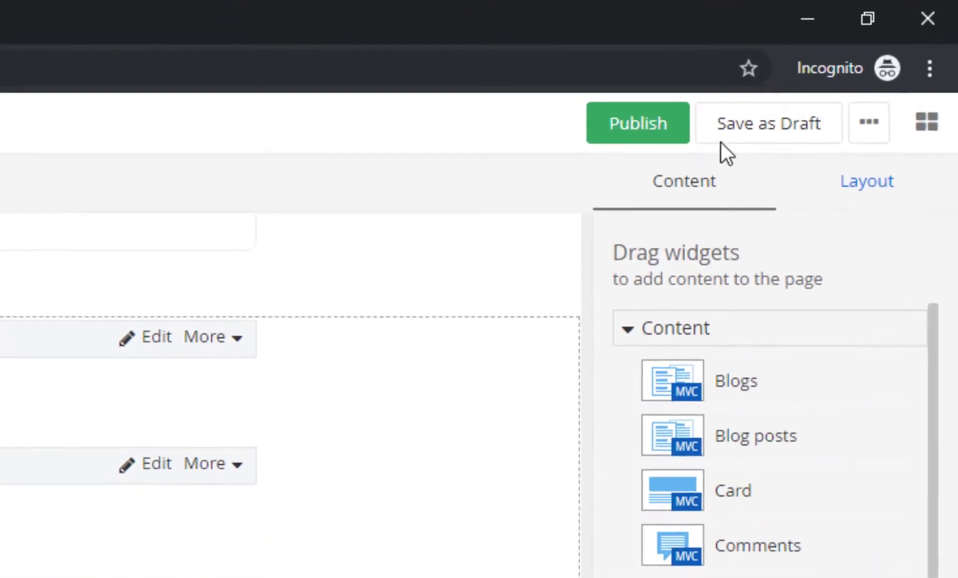
click(669, 122)
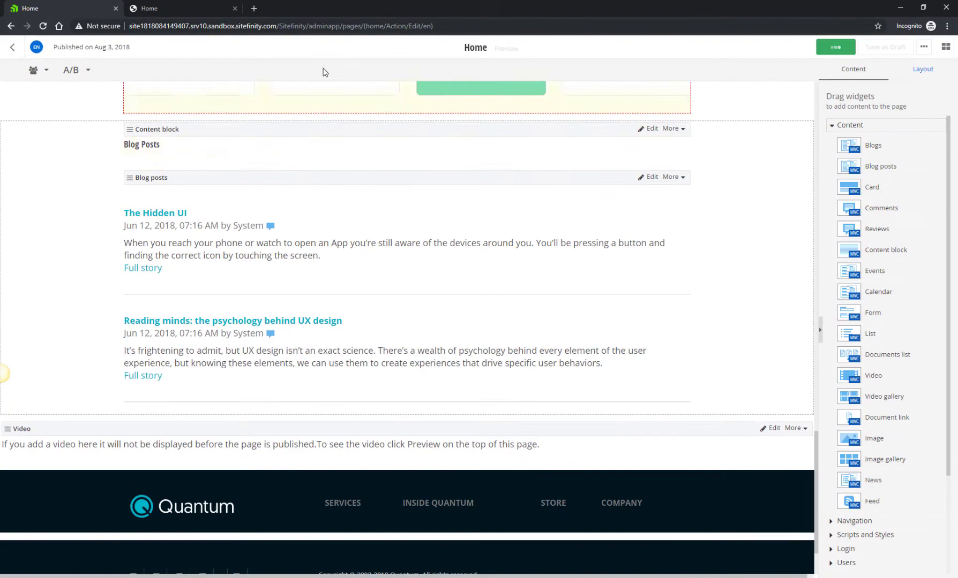
Step: Check the Blog Posts section on the live site and open the English/Español language menu
click(196, 9)
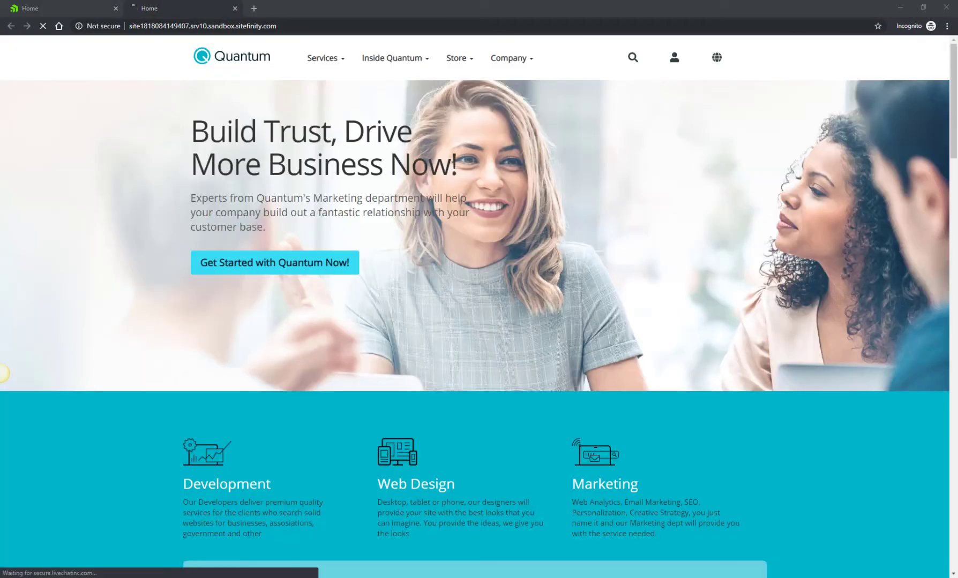
scroll(490, 301, down, 20)
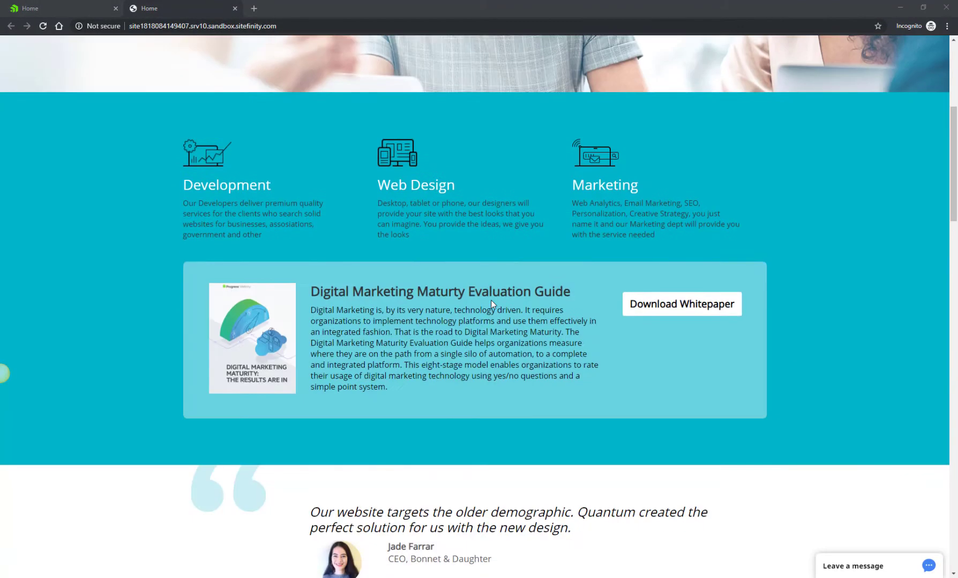
scroll(356, 277, down, 5)
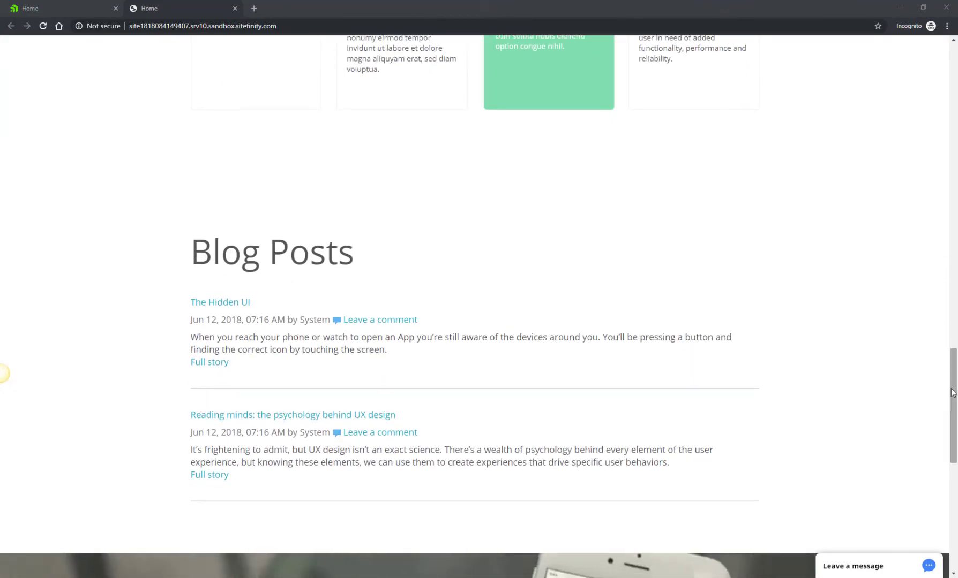
scroll(935, 392, up, 20)
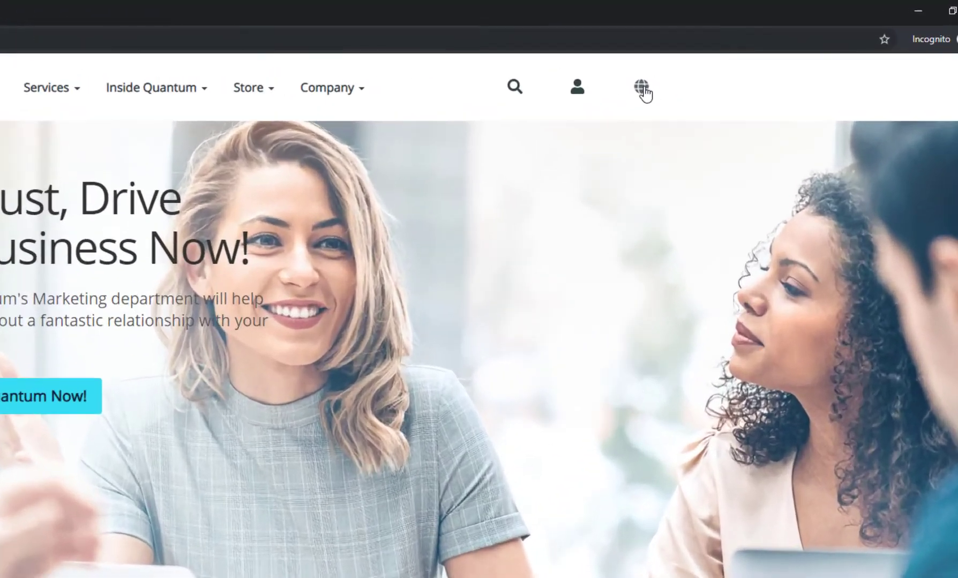
click(717, 58)
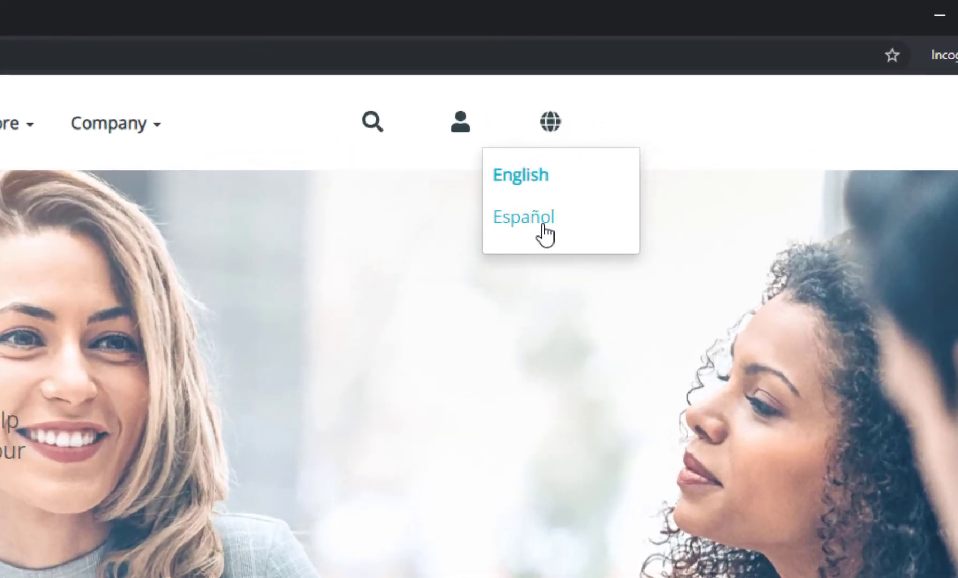
Step: Switch the live site to Spanish, decline the translation offer, and review the page
click(547, 225)
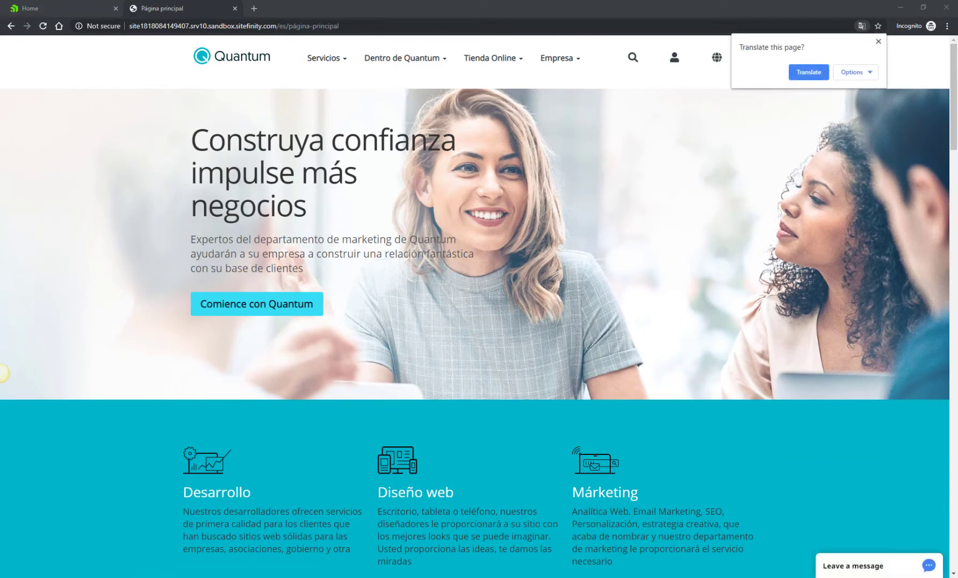
click(821, 213)
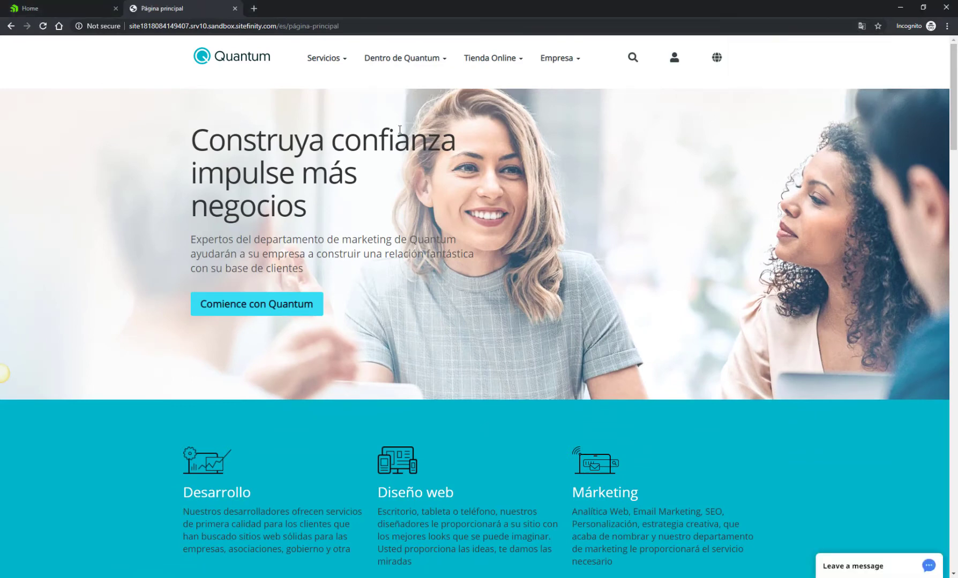
scroll(560, 248, down, 12)
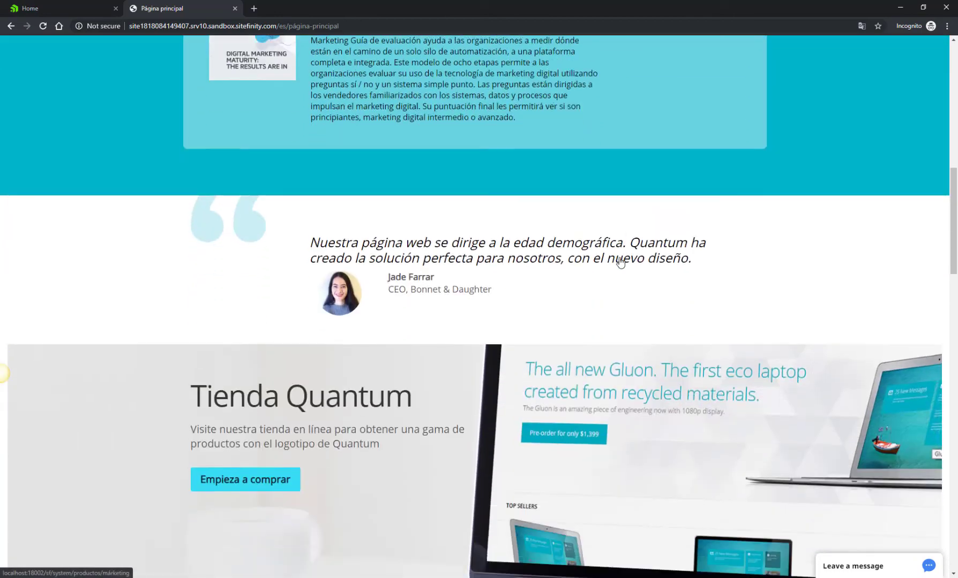
scroll(620, 262, down, 8)
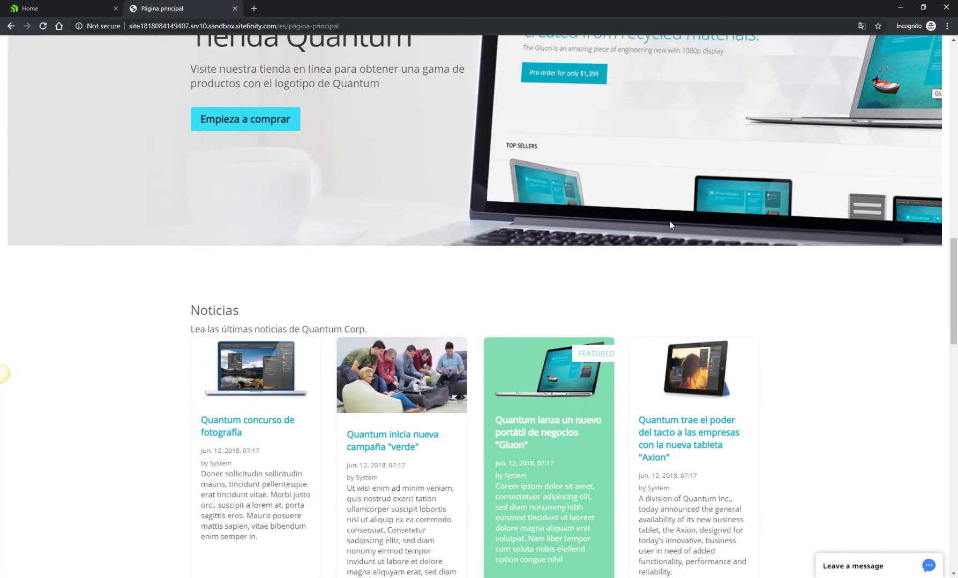
scroll(694, 208, down, 9)
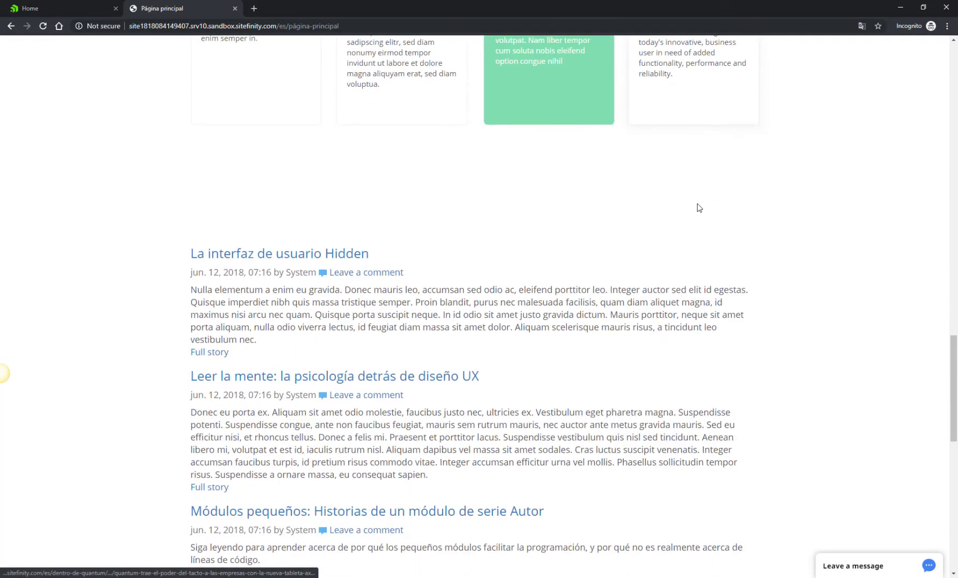
scroll(777, 304, down, 2)
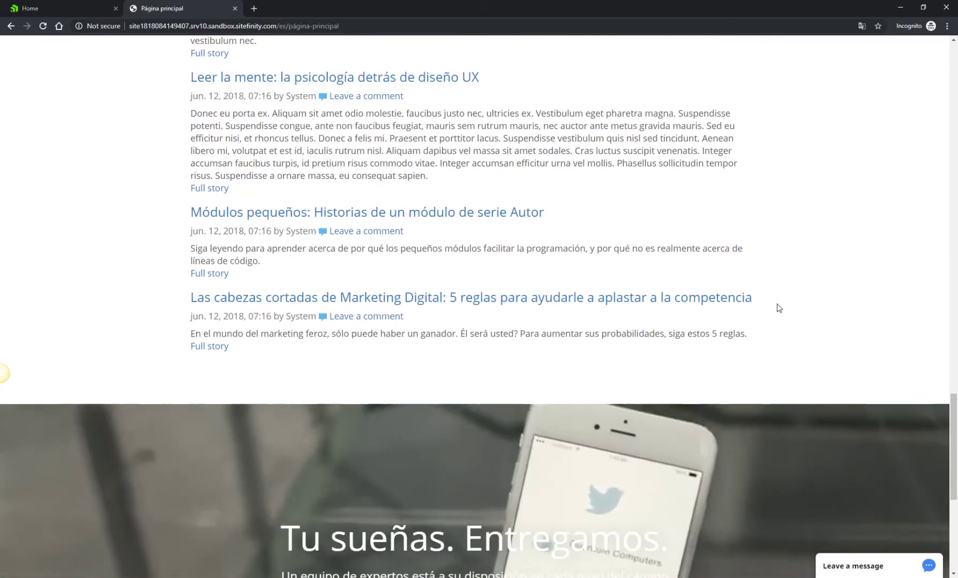
scroll(776, 300, up, 5)
scroll(771, 293, up, 20)
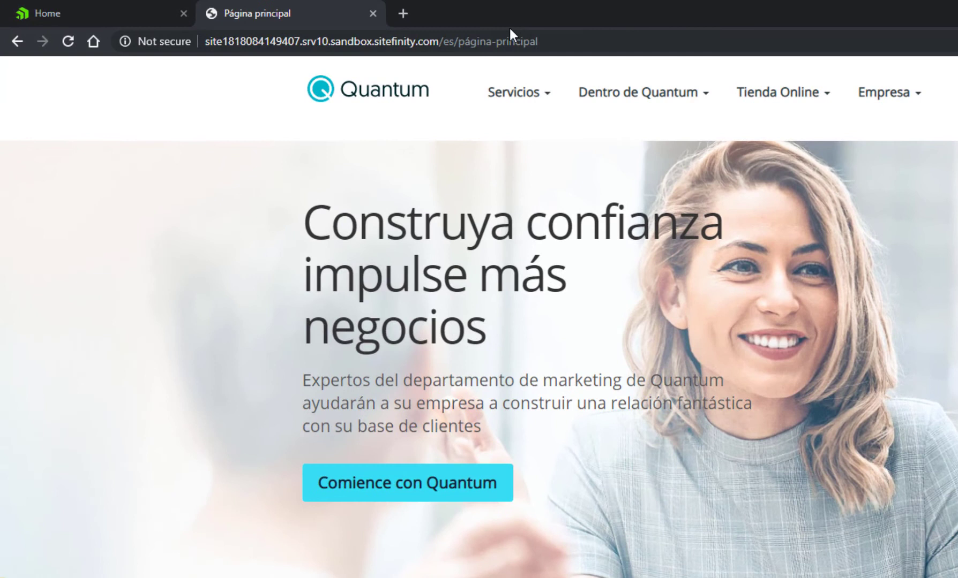
Step: Copy the Spanish page's web address and scroll down to the Spanish blog post list
click(585, 39)
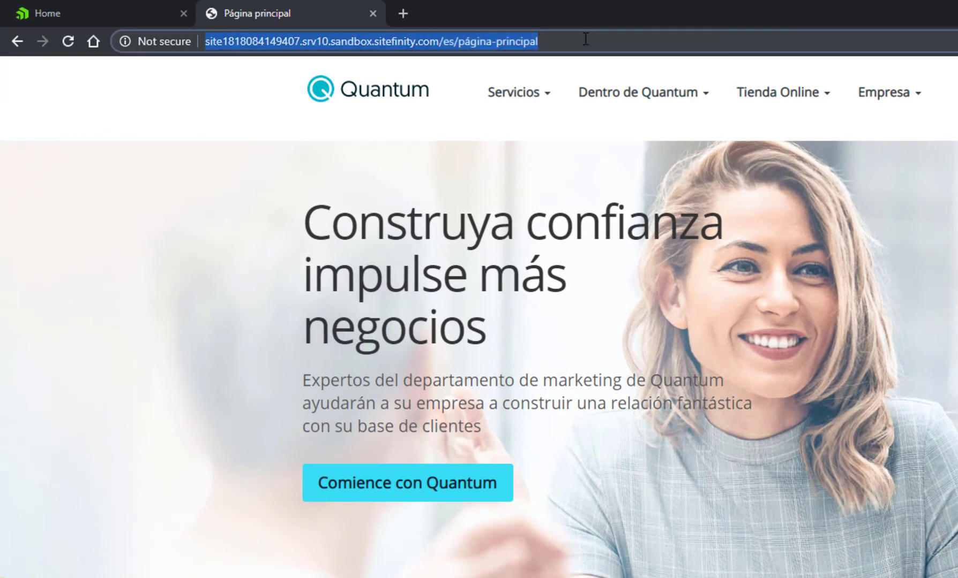
right_click(585, 39)
click(690, 130)
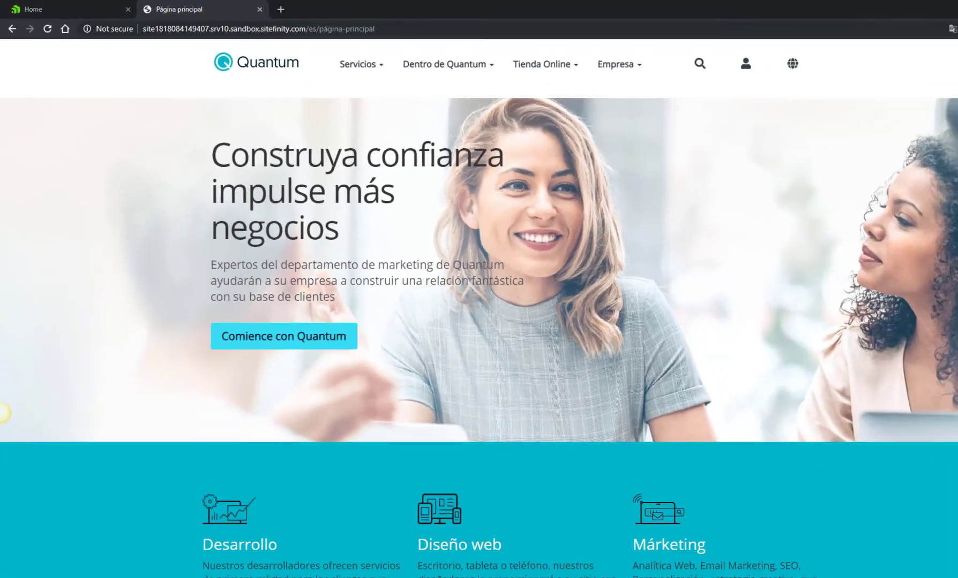
scroll(938, 185, down, 10)
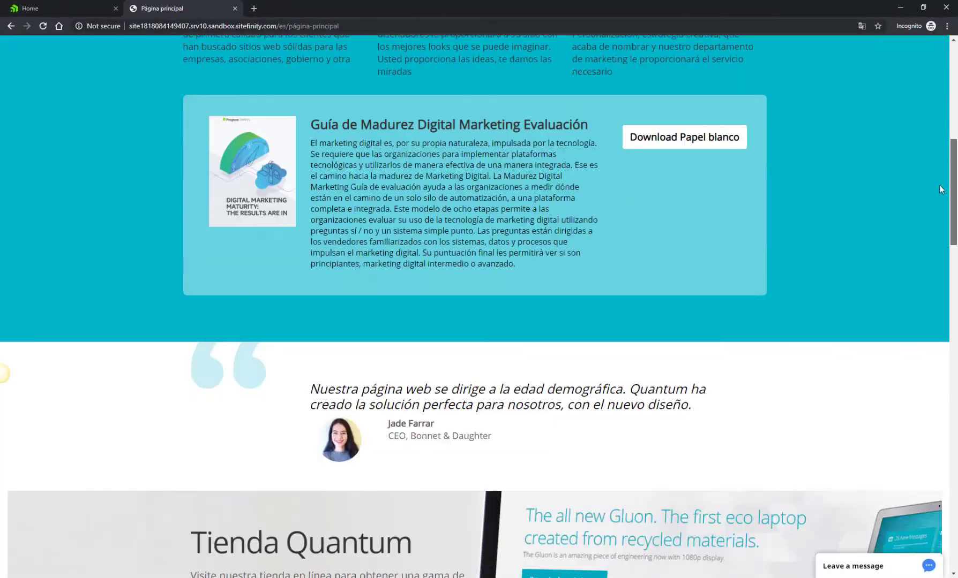
scroll(939, 184, down, 20)
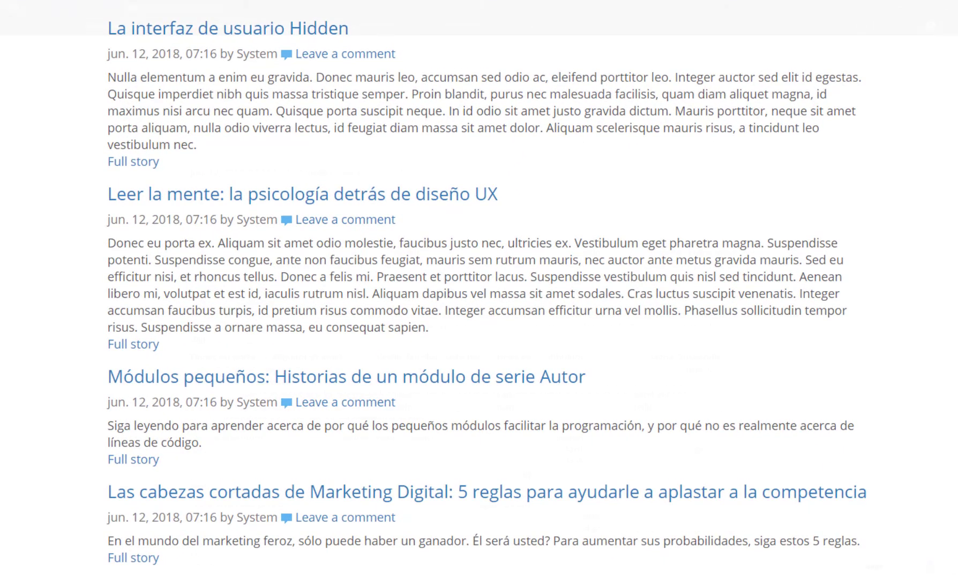
Step: Filter the Sitefinity pages list to Spanish and open Página principal in the editor
click(34, 9)
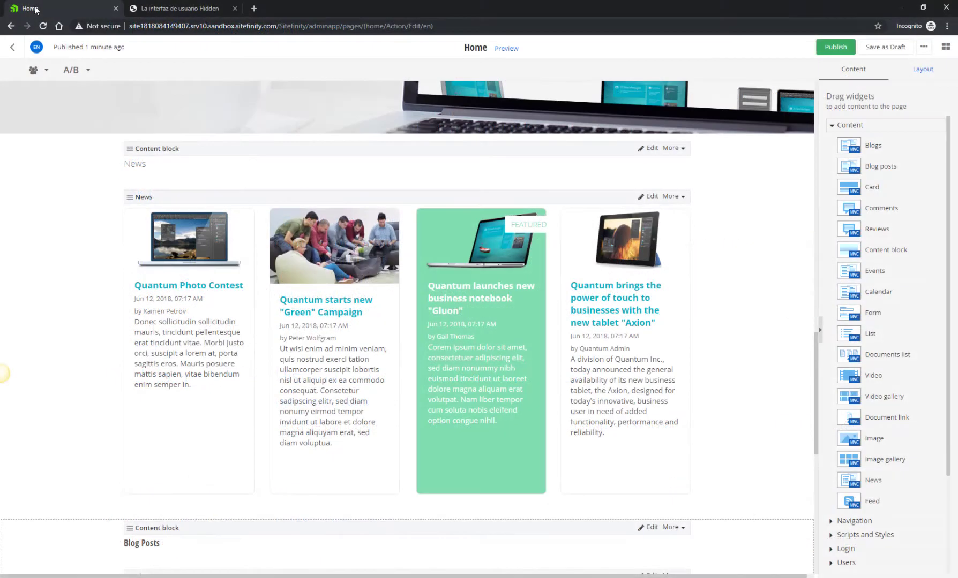
click(14, 48)
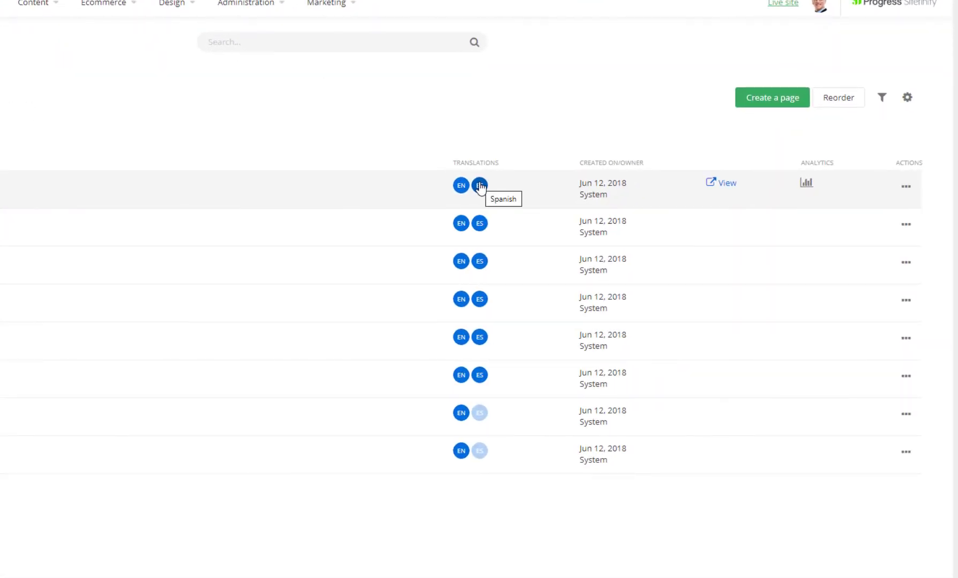
click(882, 98)
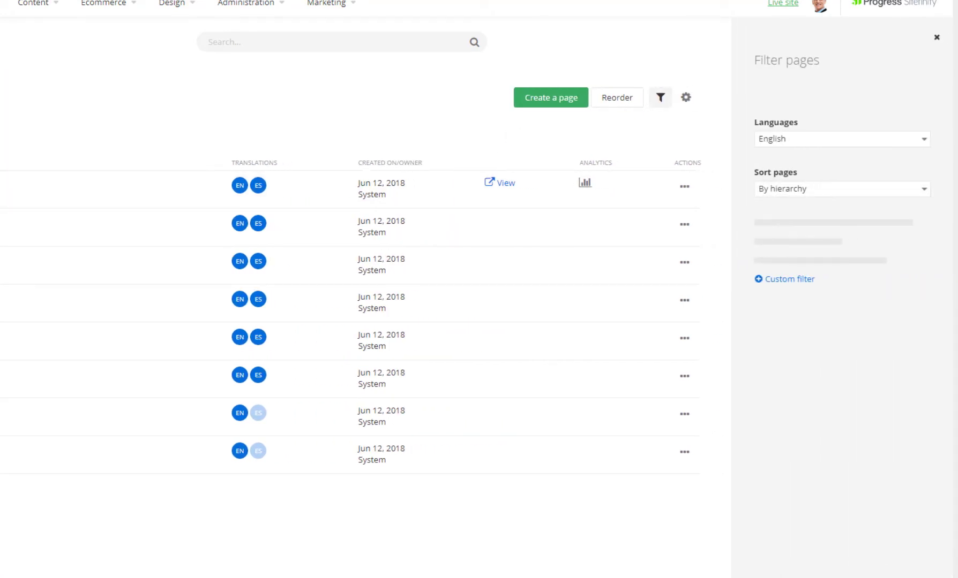
click(834, 139)
click(820, 163)
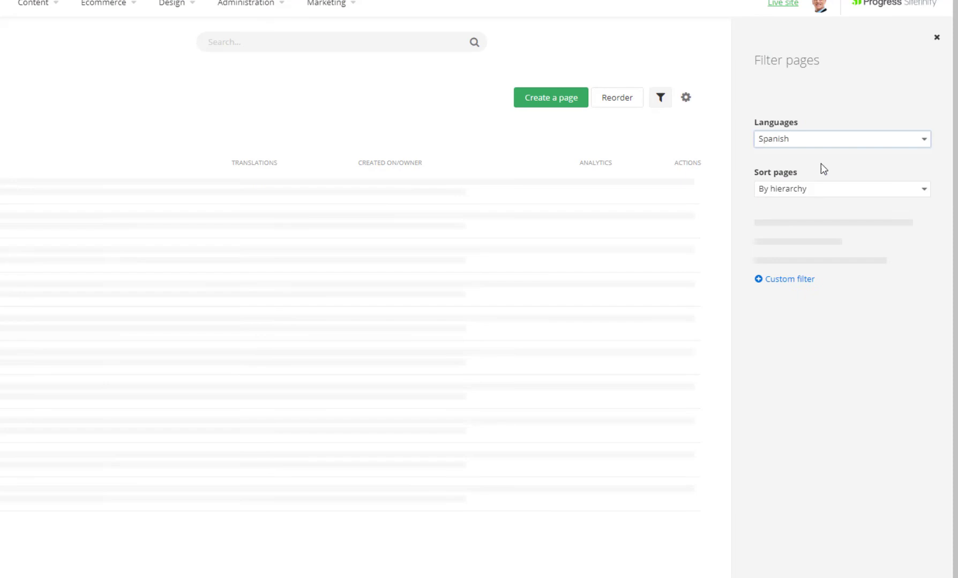
click(97, 191)
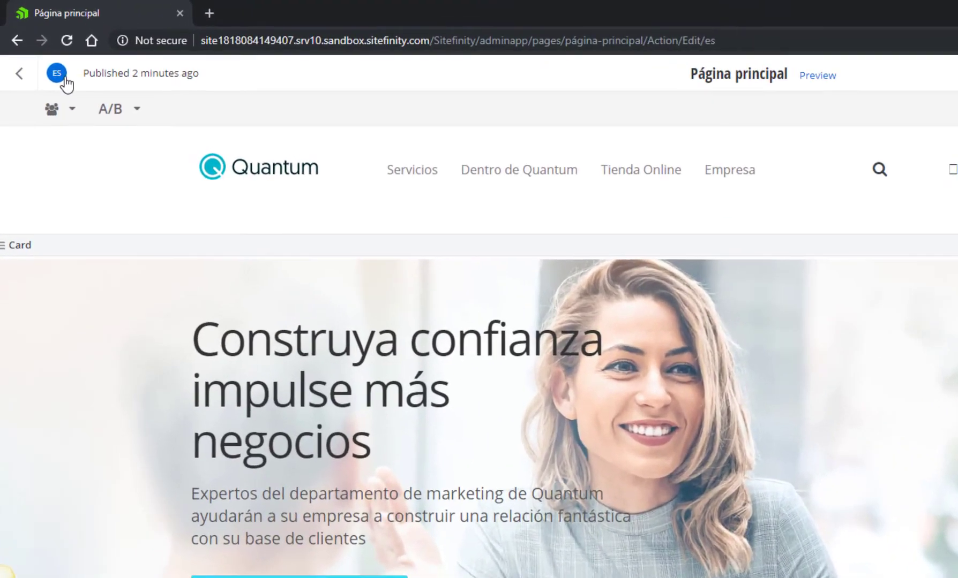
Step: Review the Spanish page's translation options, then scroll down to the Blog posts widget
click(38, 48)
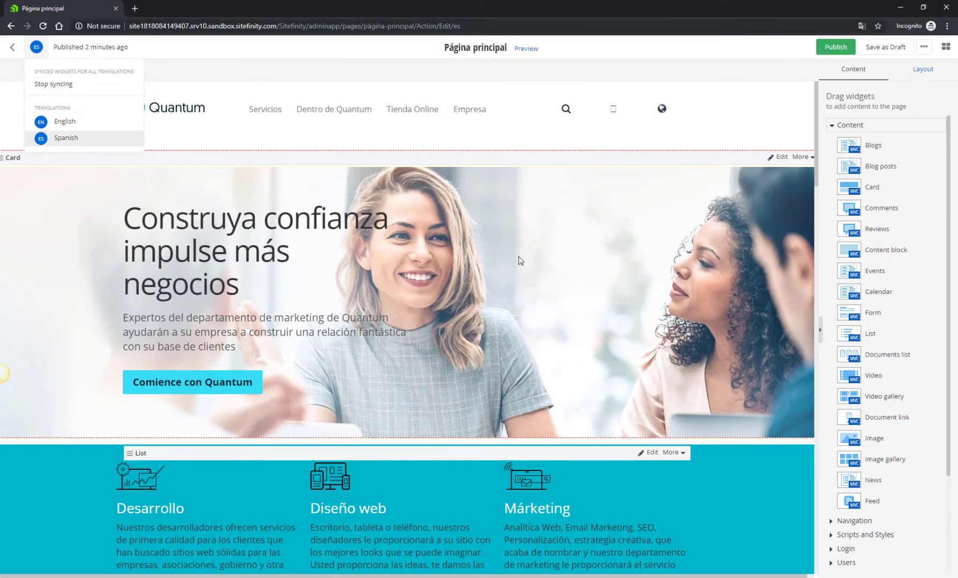
click(519, 258)
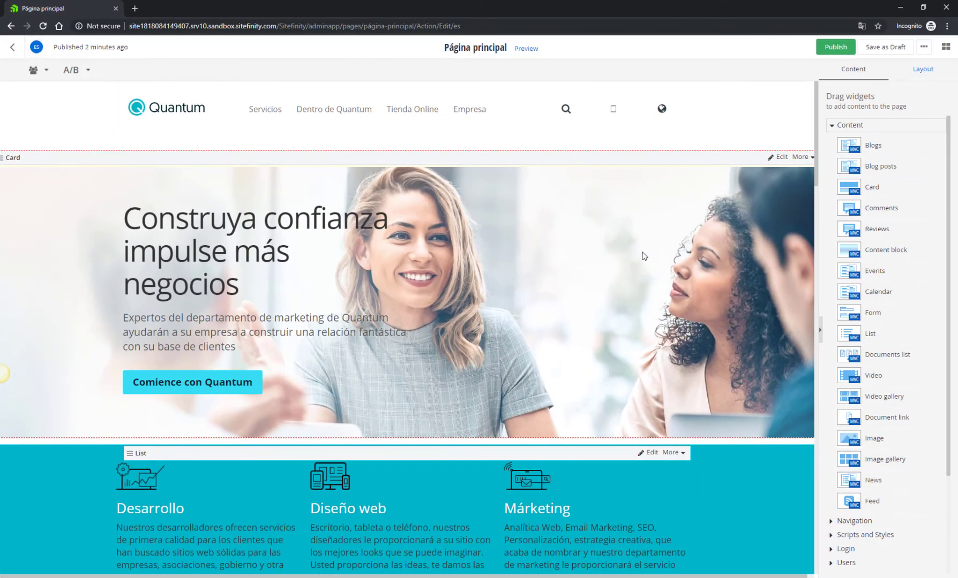
scroll(643, 256, down, 12)
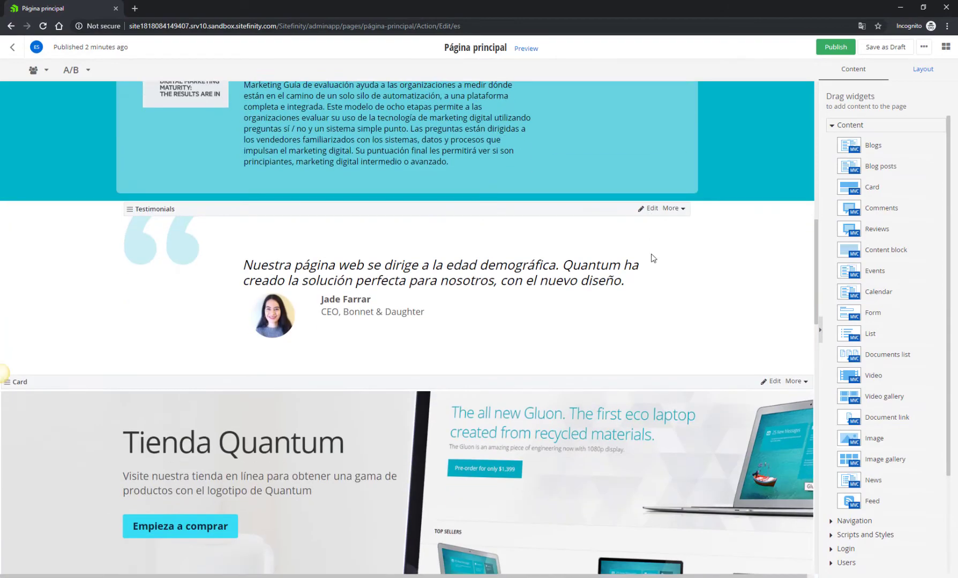
scroll(652, 259, down, 6)
scroll(633, 316, down, 2)
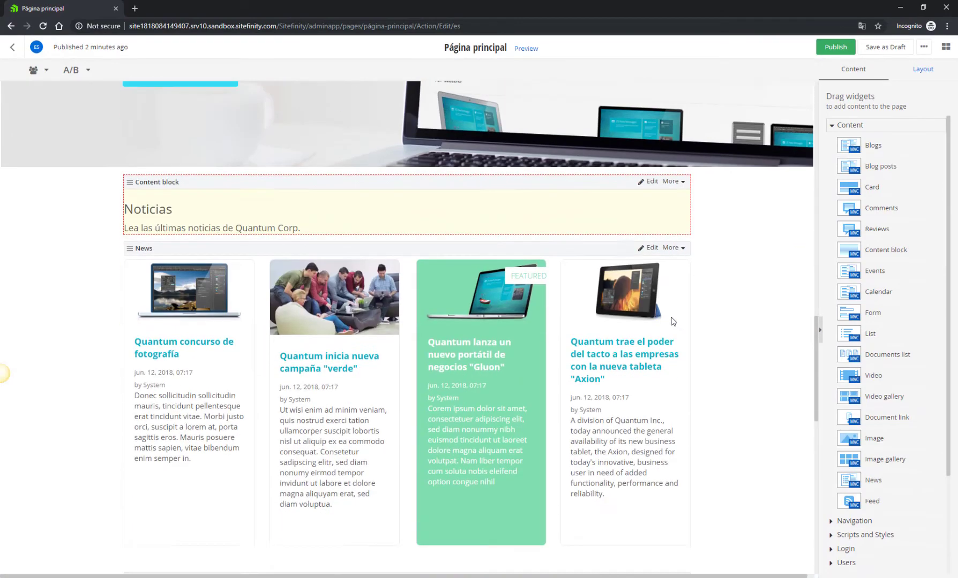
scroll(680, 321, down, 3)
scroll(746, 327, down, 4)
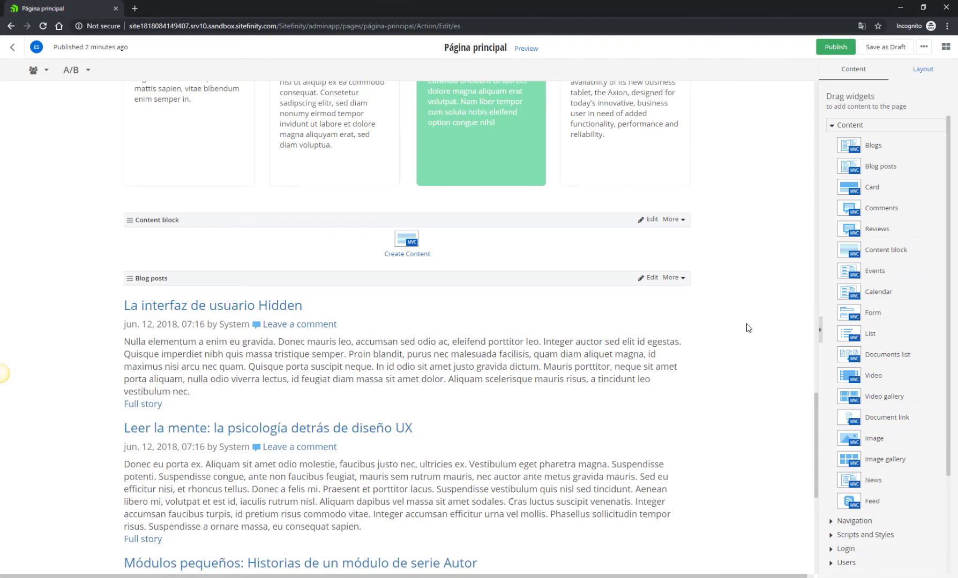
scroll(749, 328, down, 3)
Step: Inspect the Blog posts settings without changes, then edit the empty content block above it
click(645, 194)
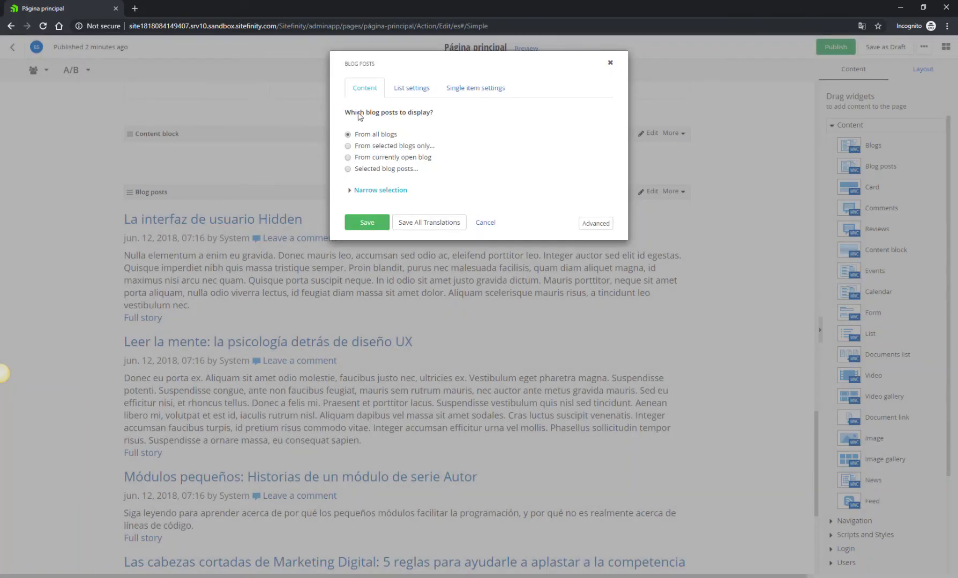
click(486, 222)
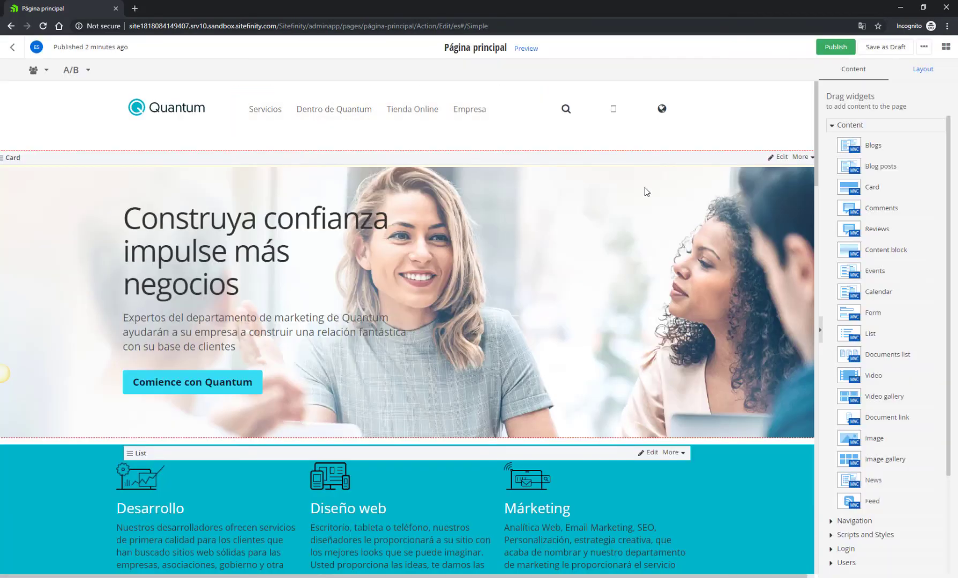
scroll(644, 192, down, 15)
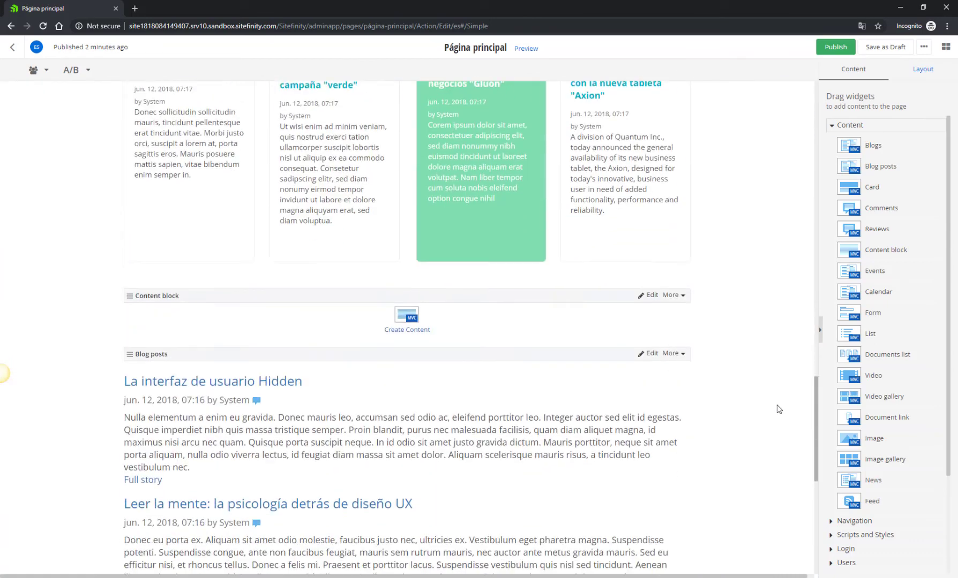
scroll(777, 423, down, 3)
click(411, 189)
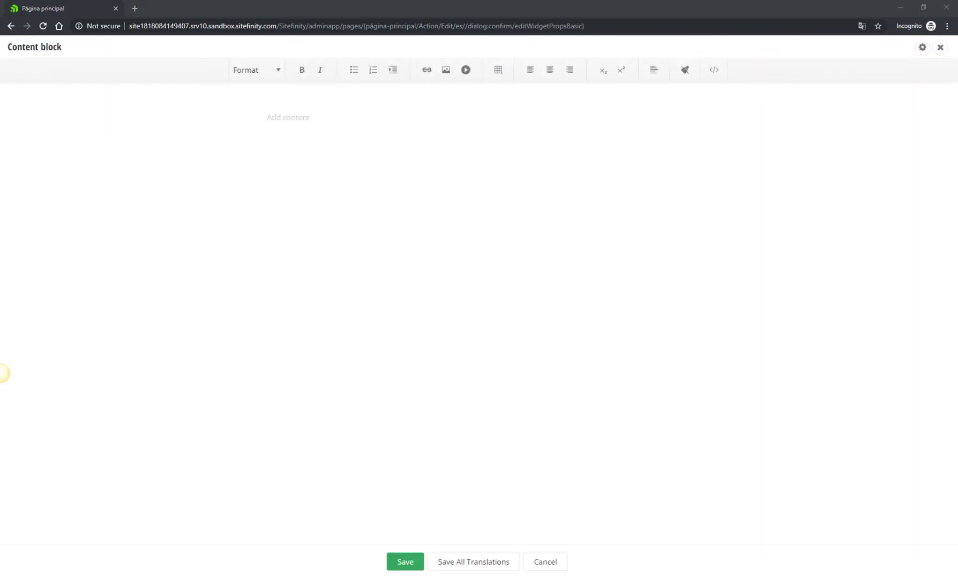
Step: Enter 'Entradas de blog' as a Heading 1 in the content block and save it
click(595, 172)
text(Entradas de blog)
key(ctrl+a)
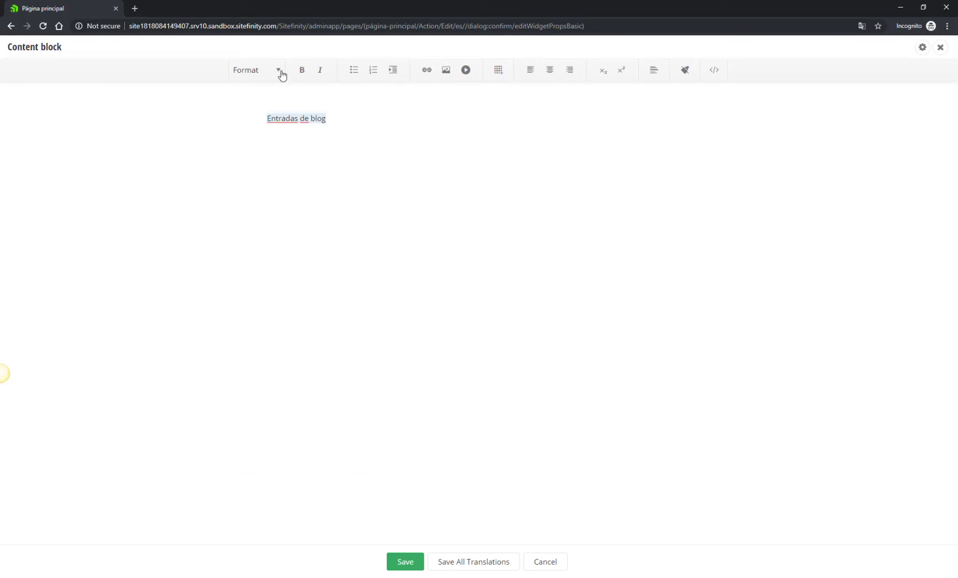
click(278, 70)
click(263, 135)
click(417, 564)
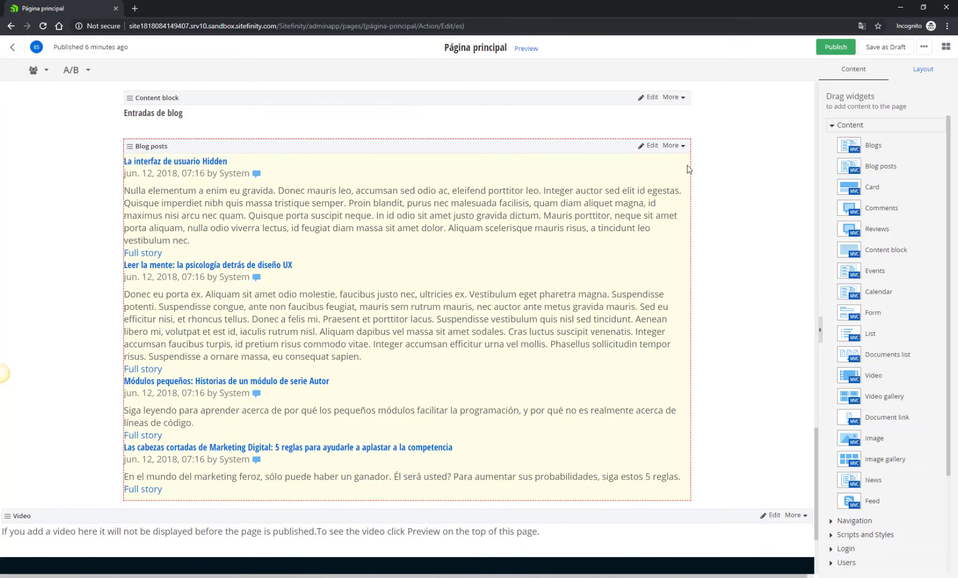
Step: Limit Blog posts to Blog del diseñador for all translations and publish the Spanish page
click(648, 146)
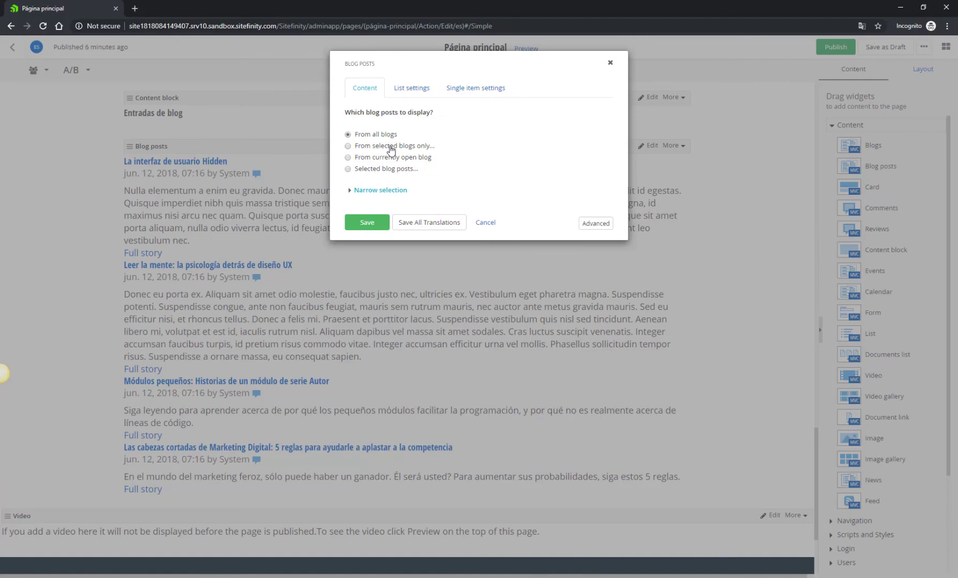
click(384, 145)
click(367, 159)
click(352, 140)
click(376, 229)
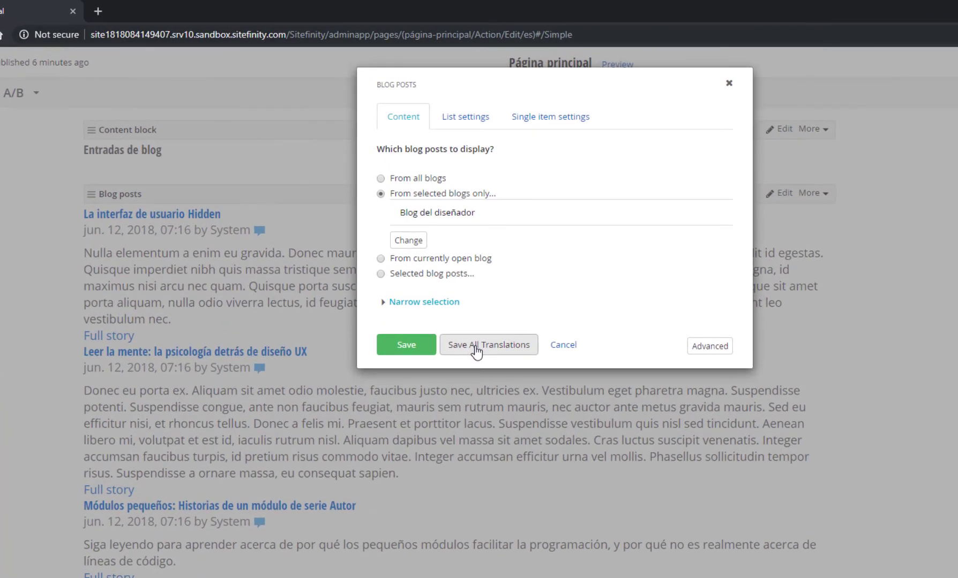
click(476, 346)
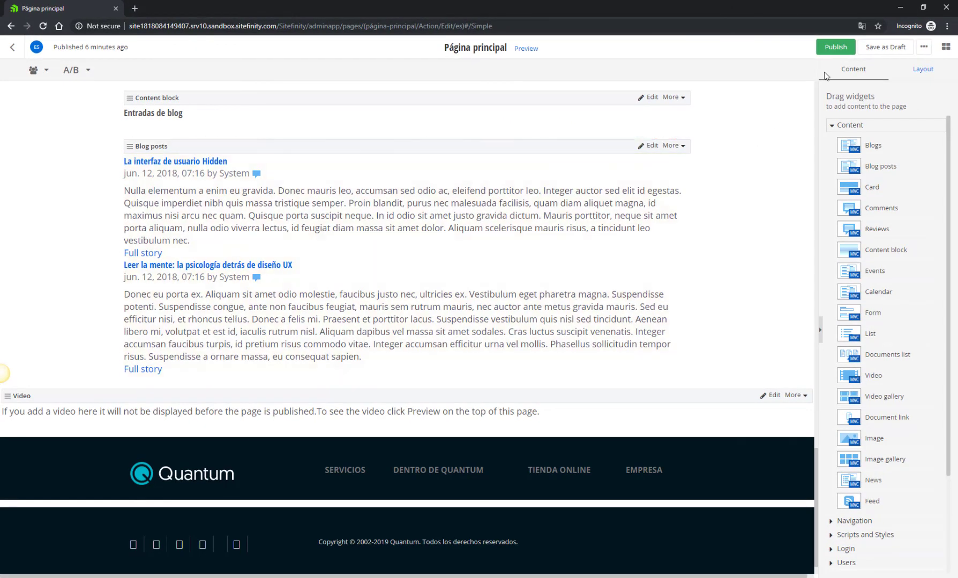
click(831, 52)
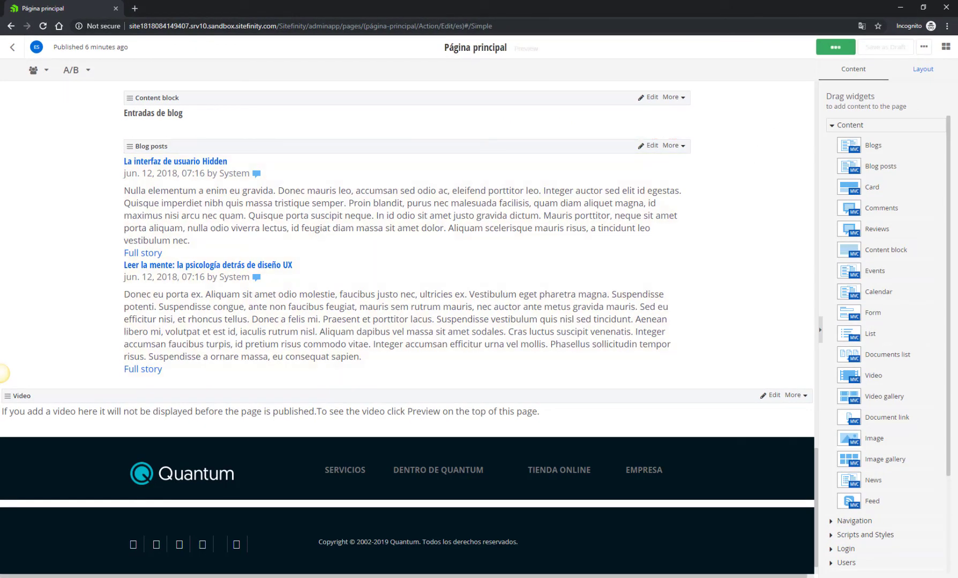